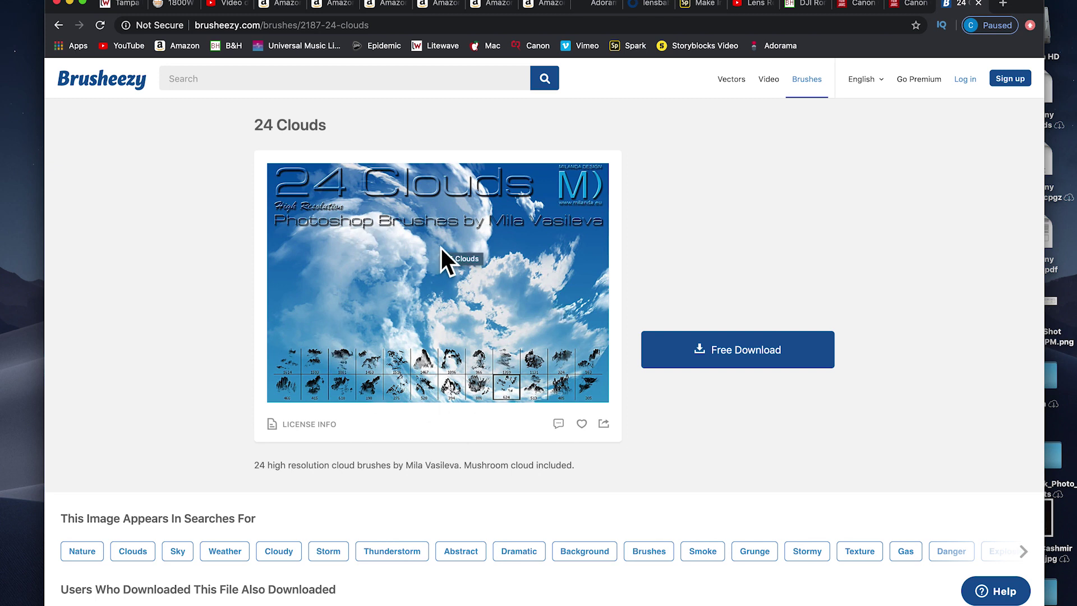
Download the free 24 Clouds brush set as a zip archive into the Cloud Brush Photoshop Brusheezy folder
left_click(734, 362)
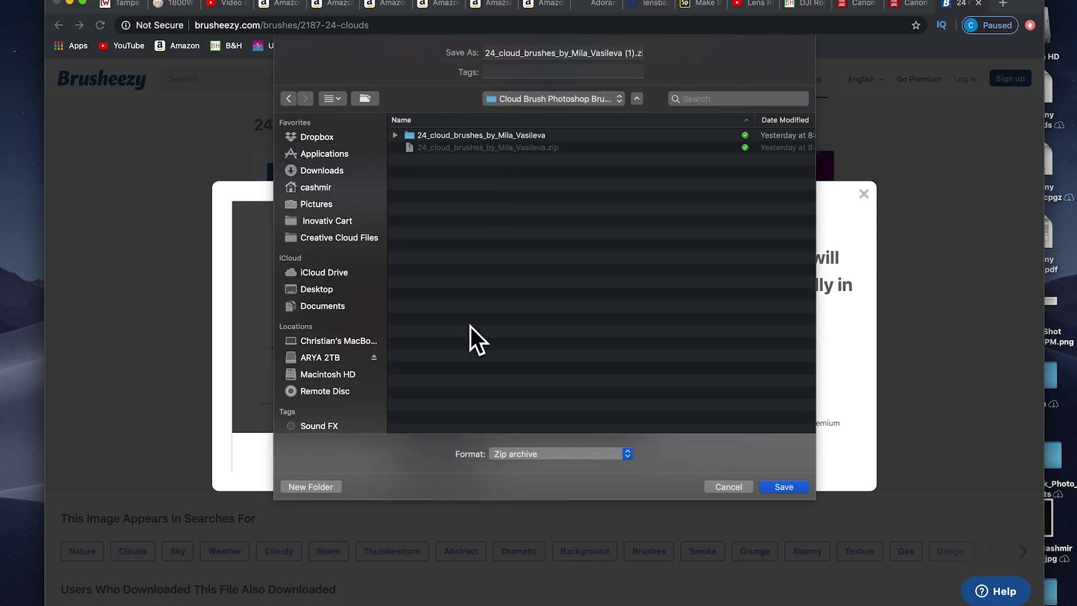
left_click(785, 487)
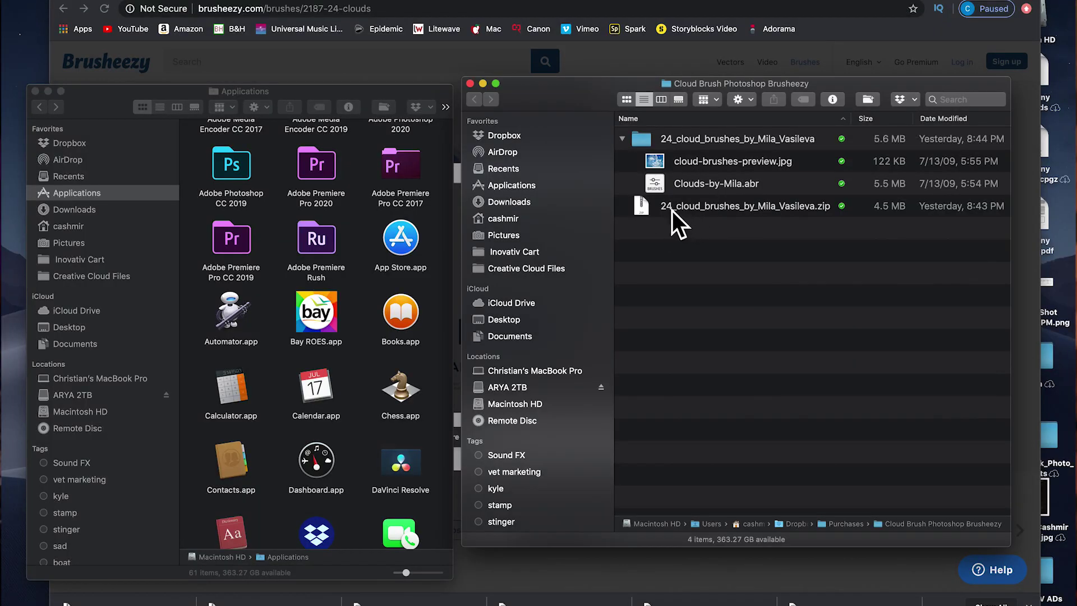
Inspect the downloaded brush files in Finder, previewing cloud-brushes-preview.jpg and locating Clouds-by-Mila.abr in the extracted folder
left_click(672, 211)
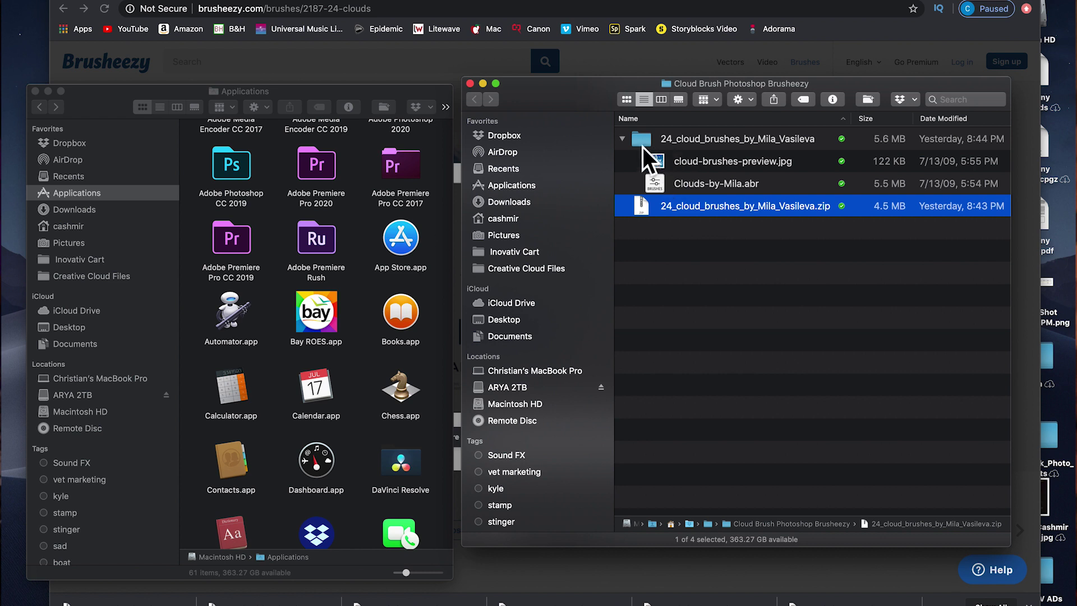
left_click(678, 162)
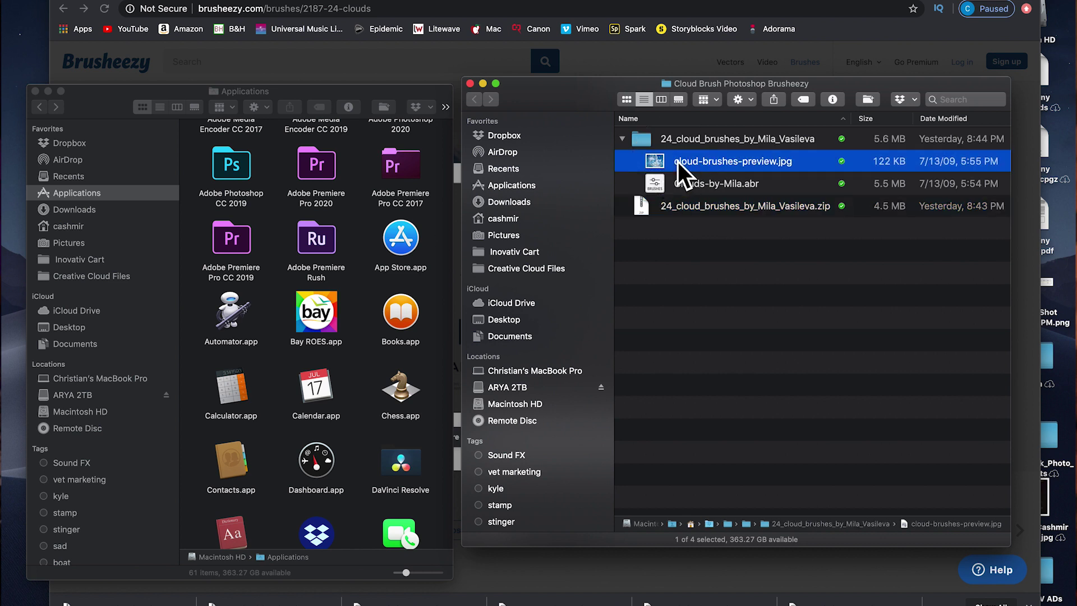
key("space")
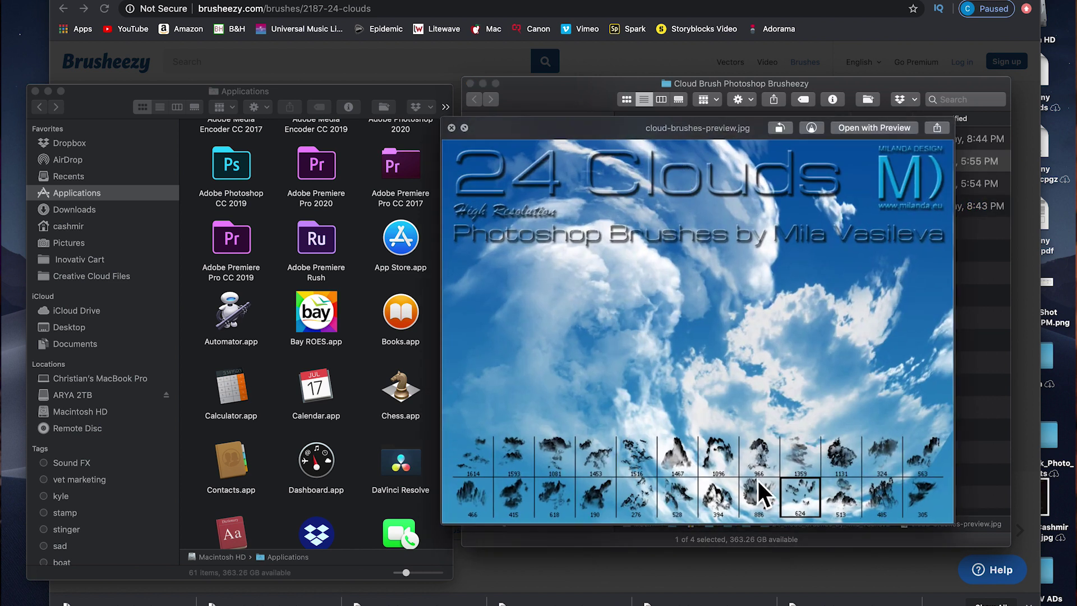
key("space")
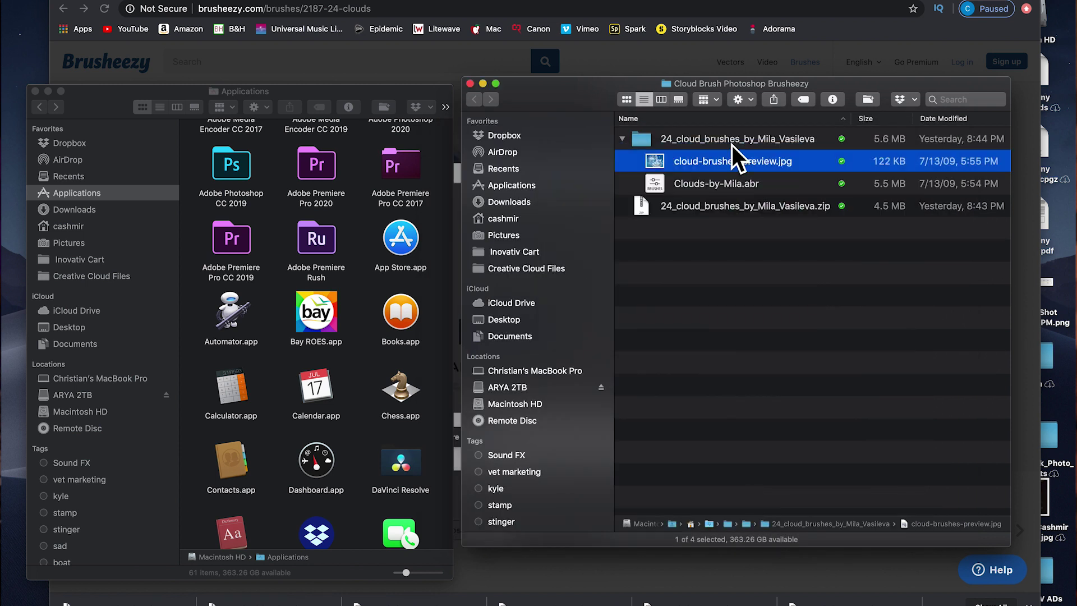
left_click(729, 185)
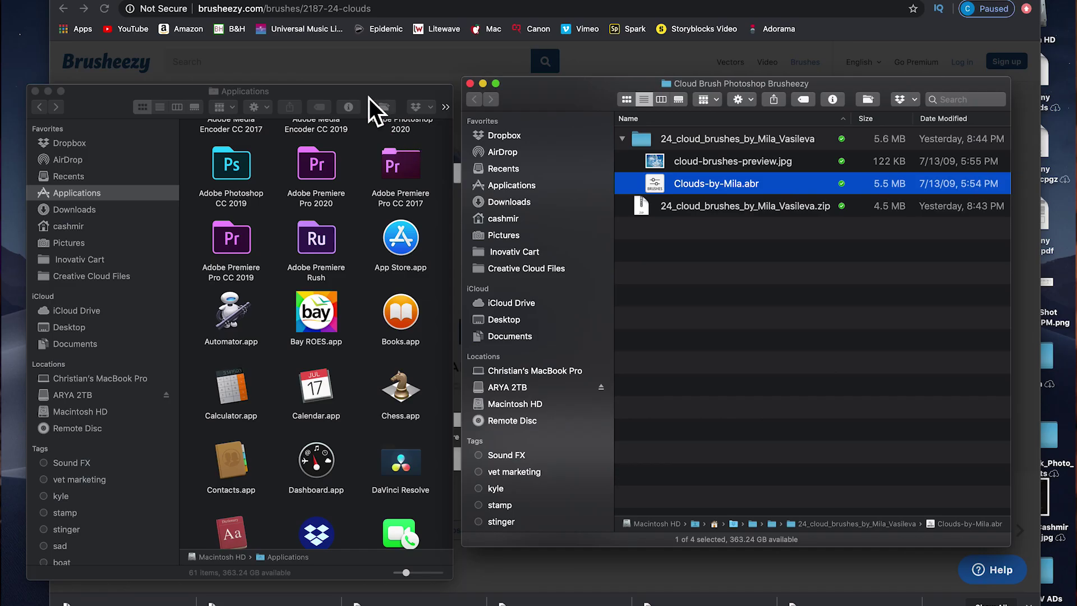
Open the Brushes folder inside Presets of the Adobe Photoshop CC 2019 application folder
left_click(369, 99)
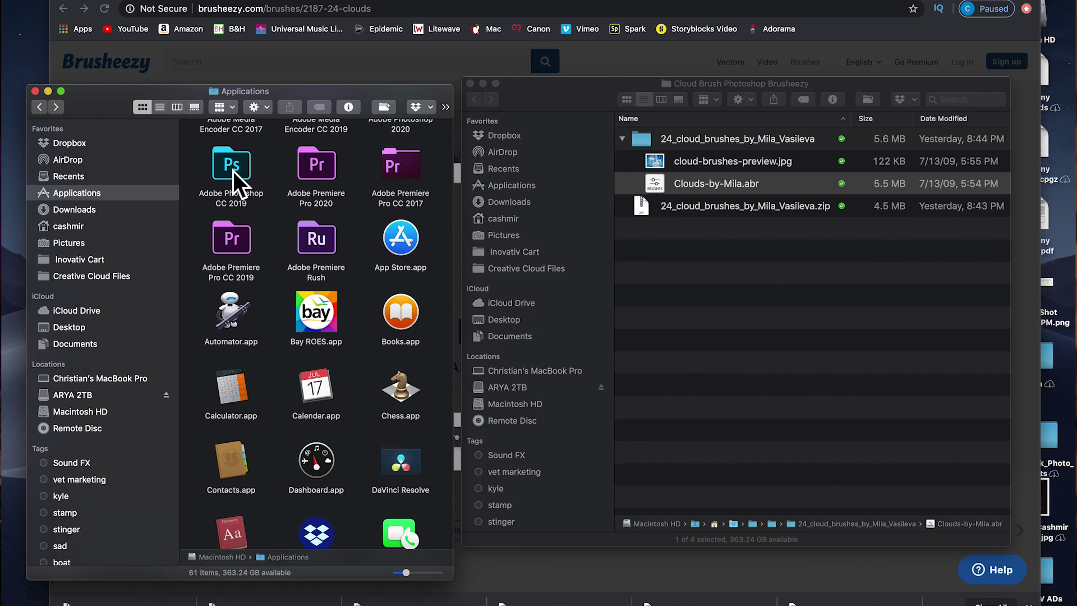
double_click(250, 169)
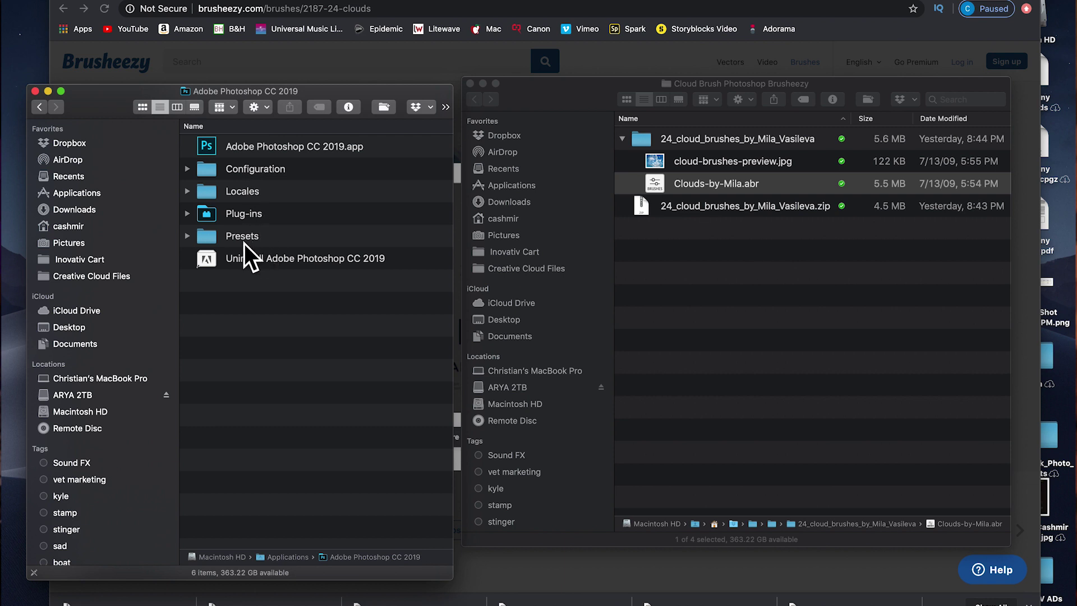
double_click(250, 238)
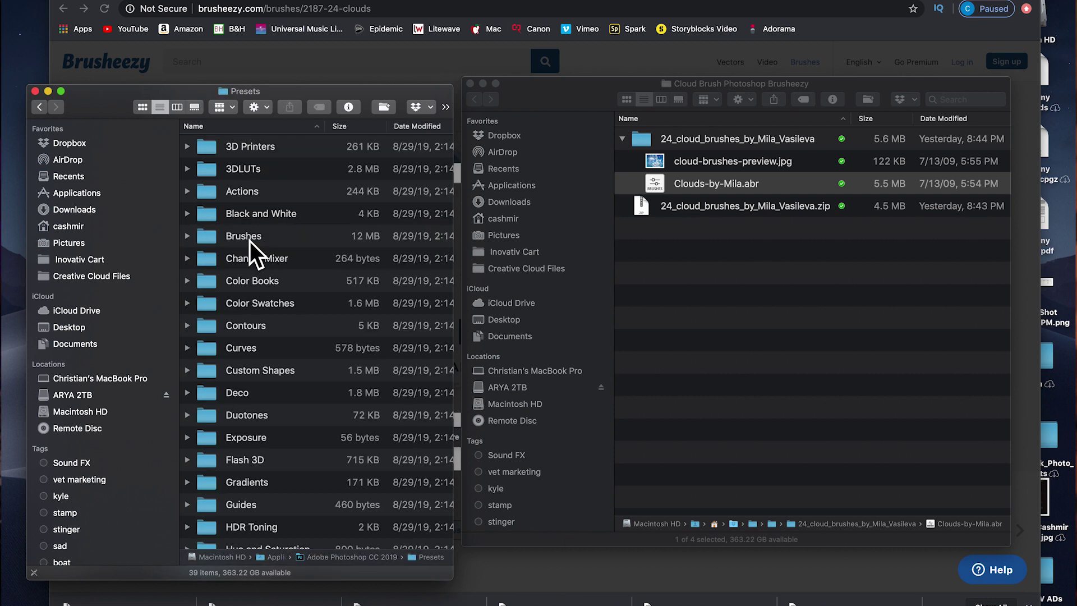
scroll(262, 201, "down", 2)
left_click(258, 208)
double_click(258, 209)
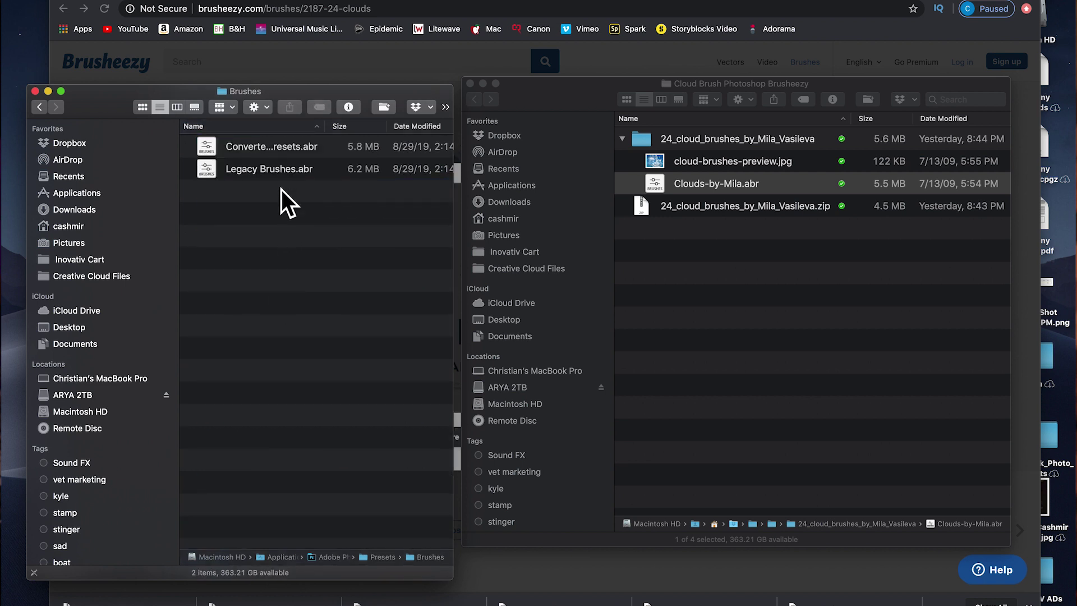
Copy Clouds-by-Mila.abr from the extracted download into the Photoshop Brushes presets folder
left_click(663, 188)
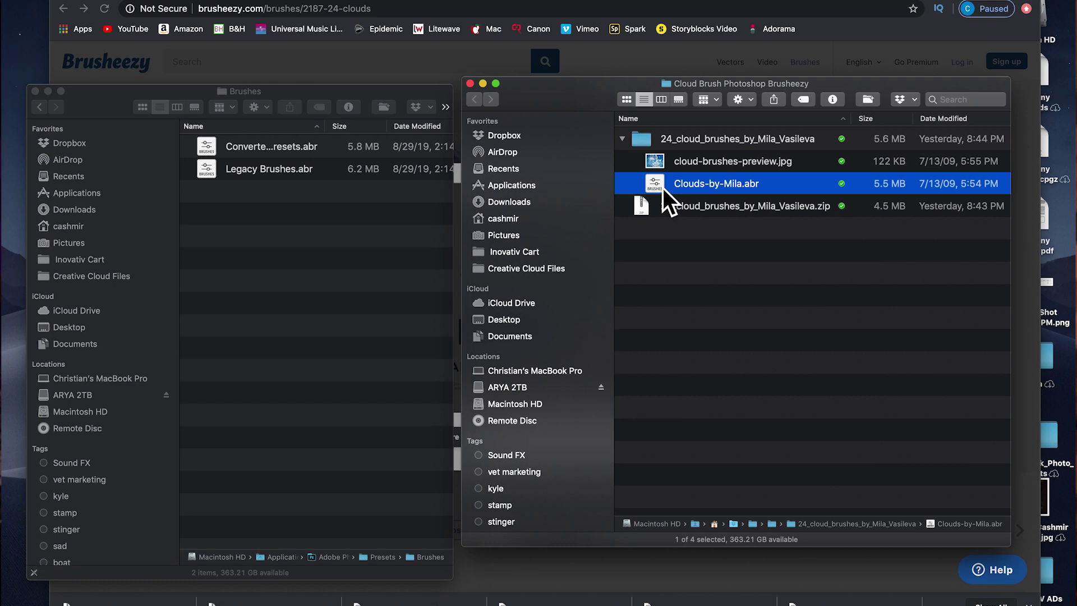
left_click(254, 315)
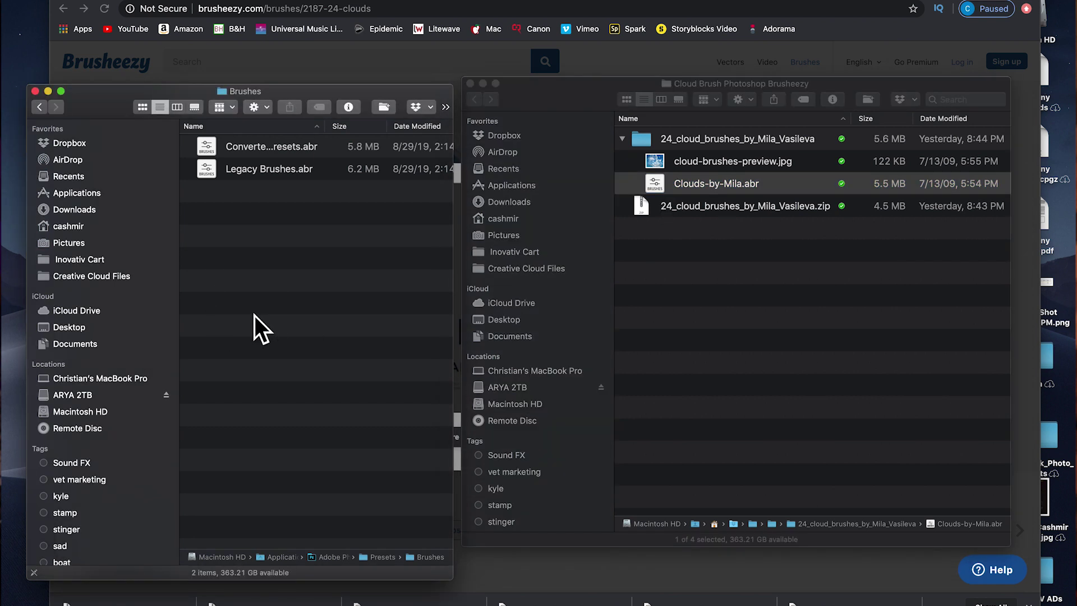
key("super+v")
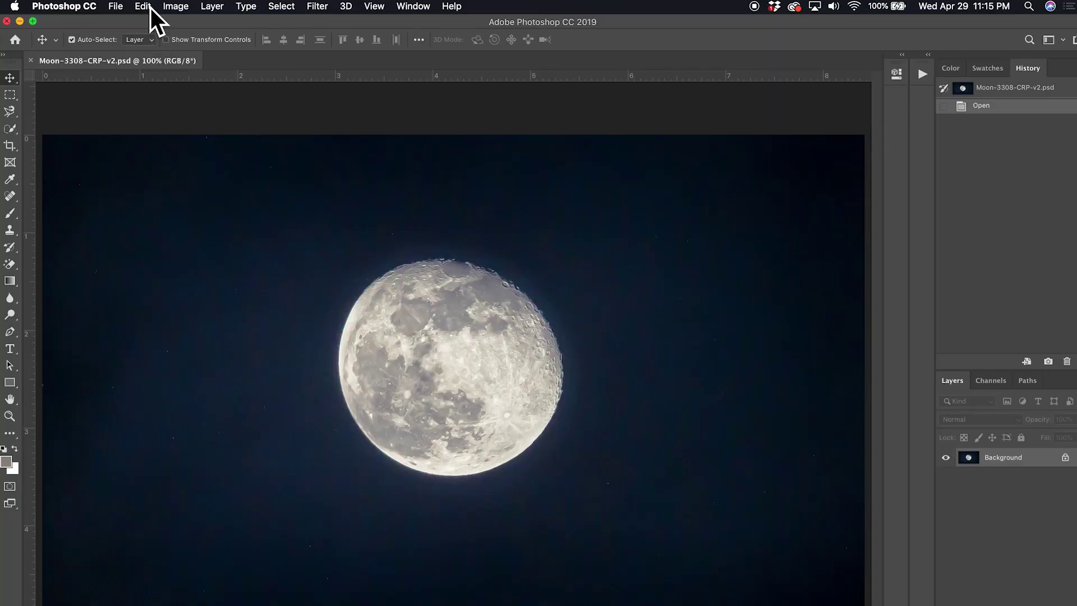
In Photoshop, open Export/Import Presets and choose the extracted 24 cloud brushes folder as the import folder
left_click(143, 7)
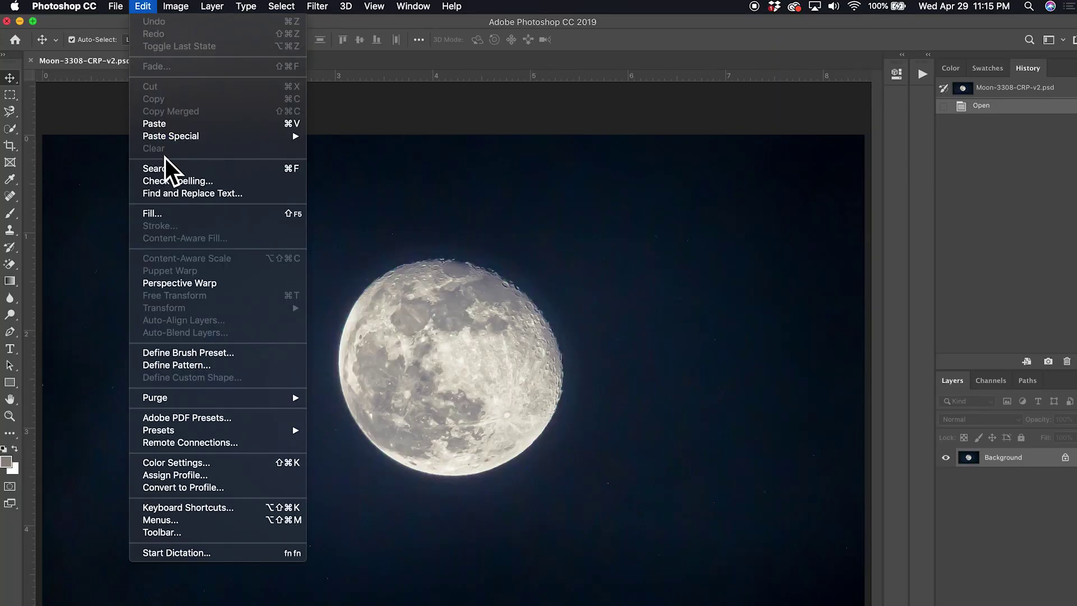
mouse_move(179, 431)
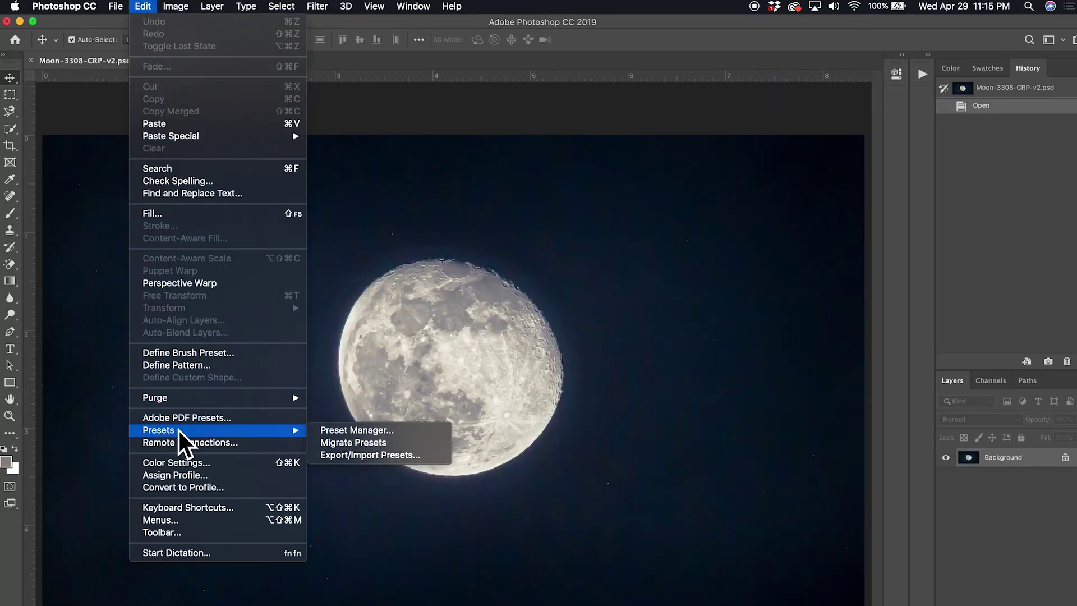
left_click(341, 455)
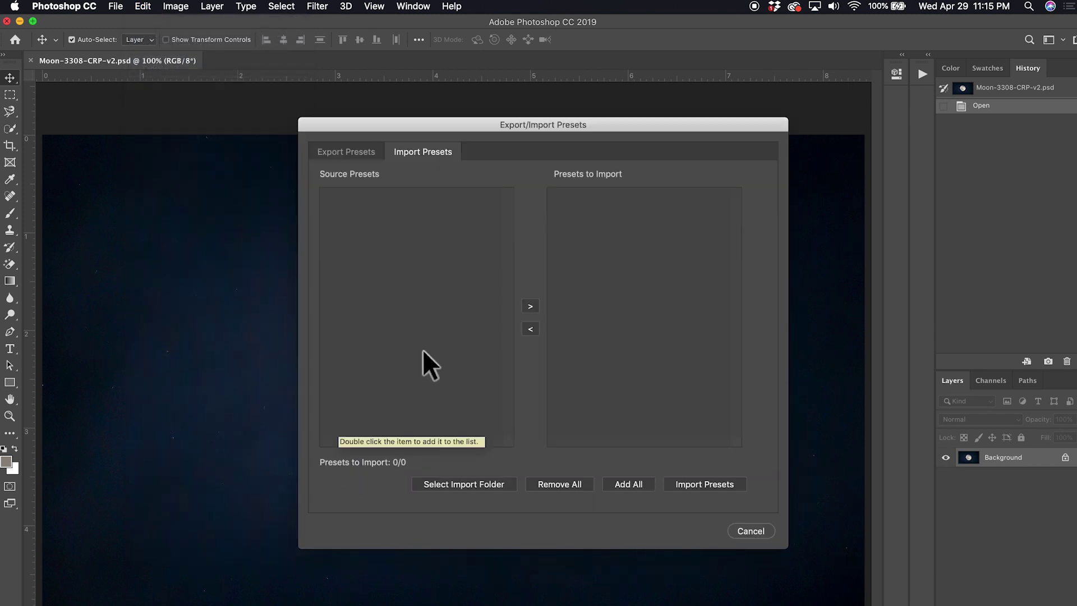
left_click(470, 491)
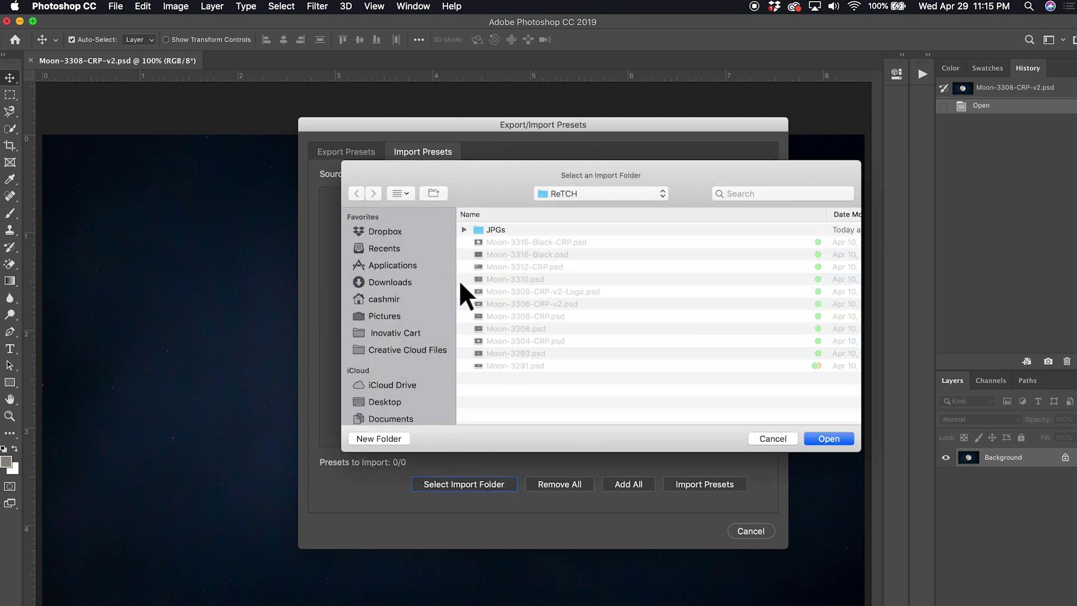
scroll(435, 317, "down", 5)
left_click(412, 343)
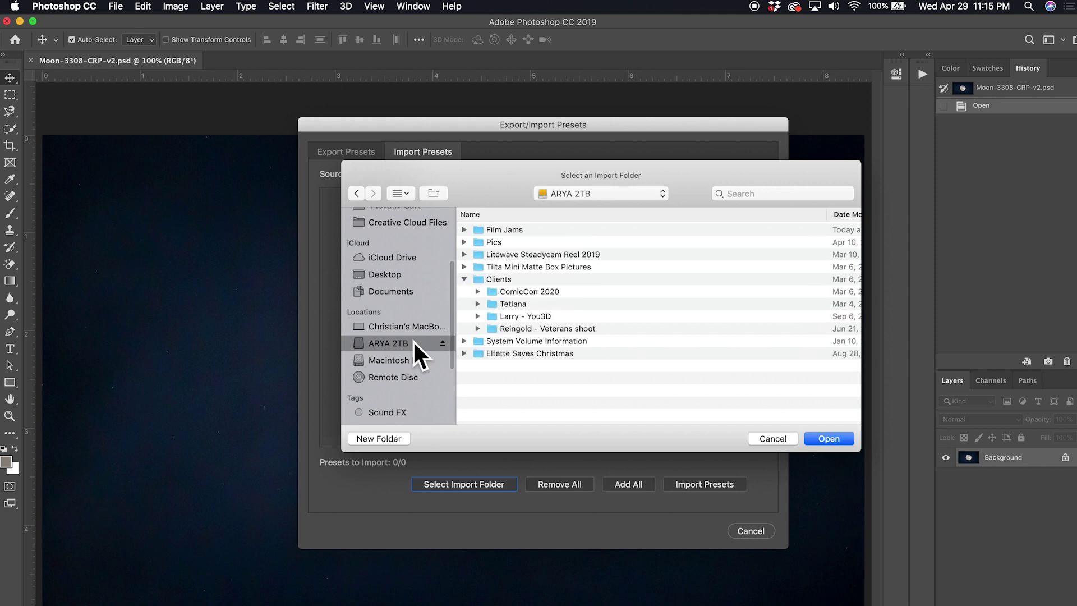
scroll(415, 344, "up", 4)
scroll(412, 281, "up", 2)
left_click(409, 233)
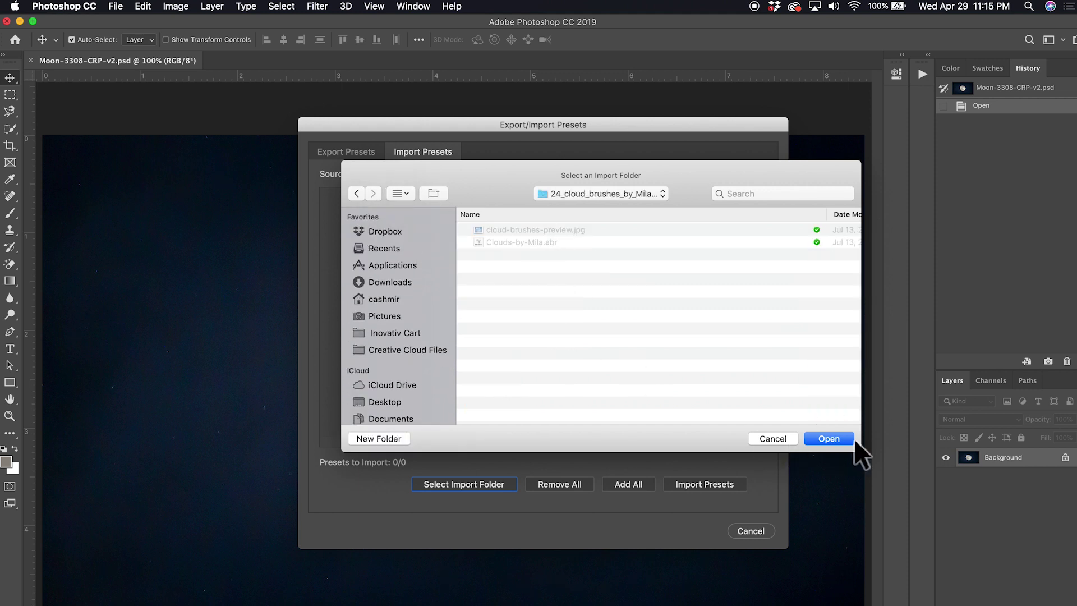
left_click(845, 440)
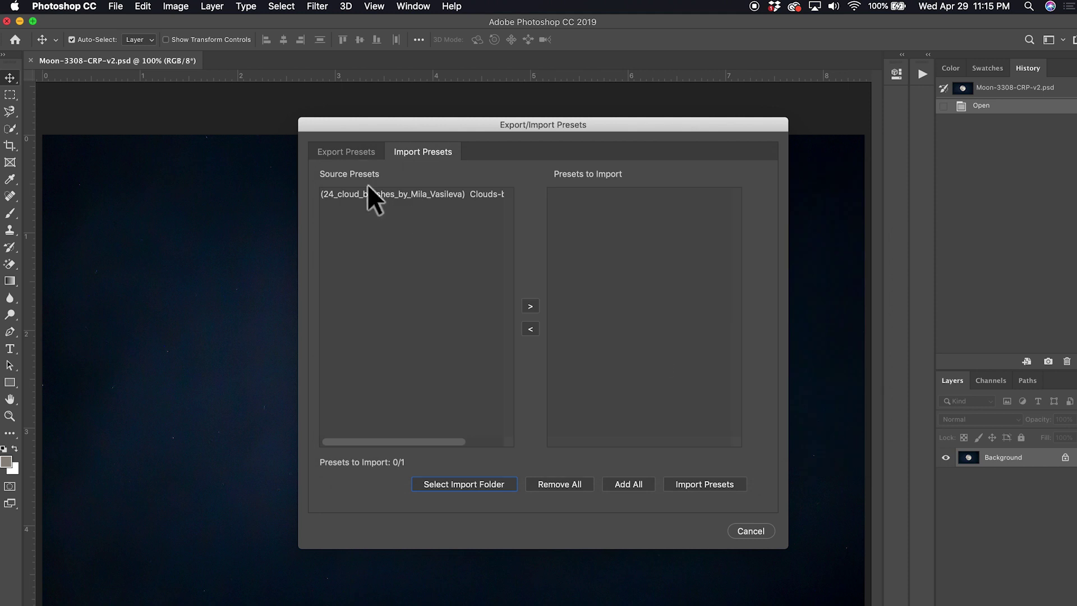
Add the Clouds-by-Mila source preset to the presets to import and run the import
left_click(430, 193)
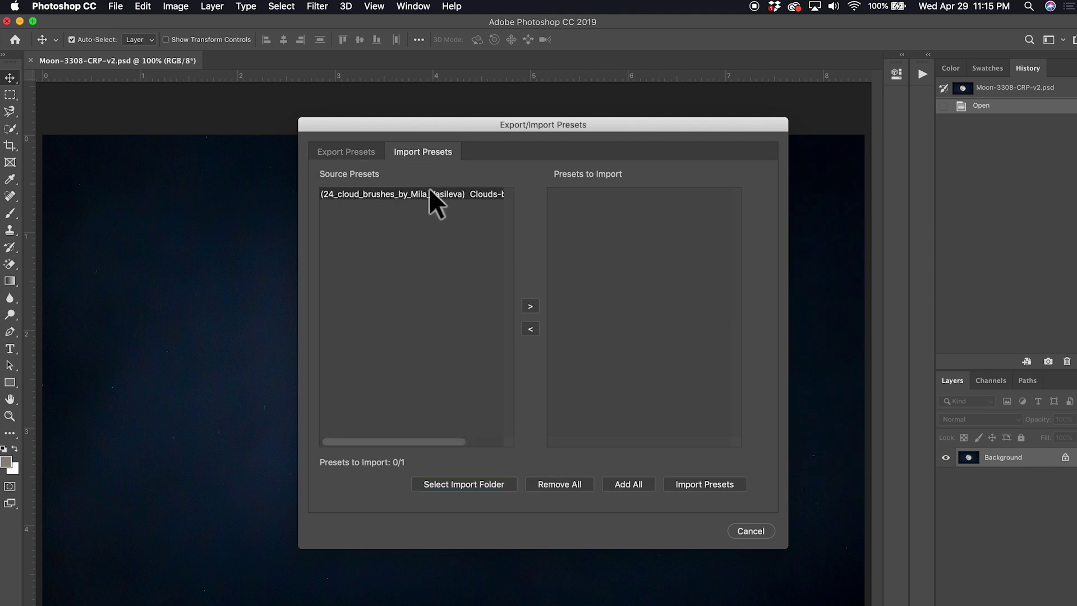
double_click(466, 197)
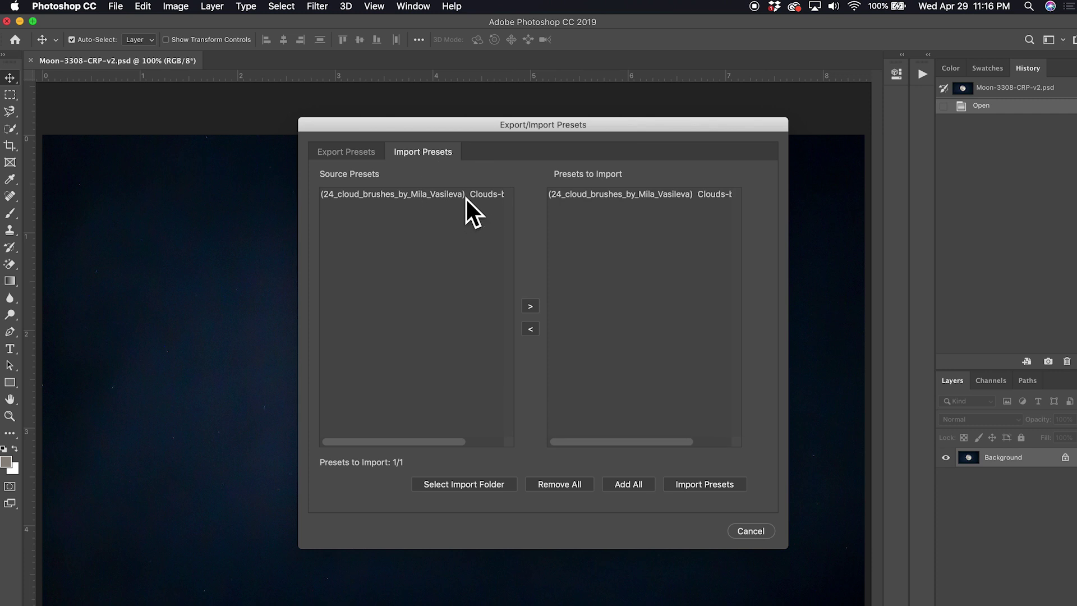
left_click(705, 485)
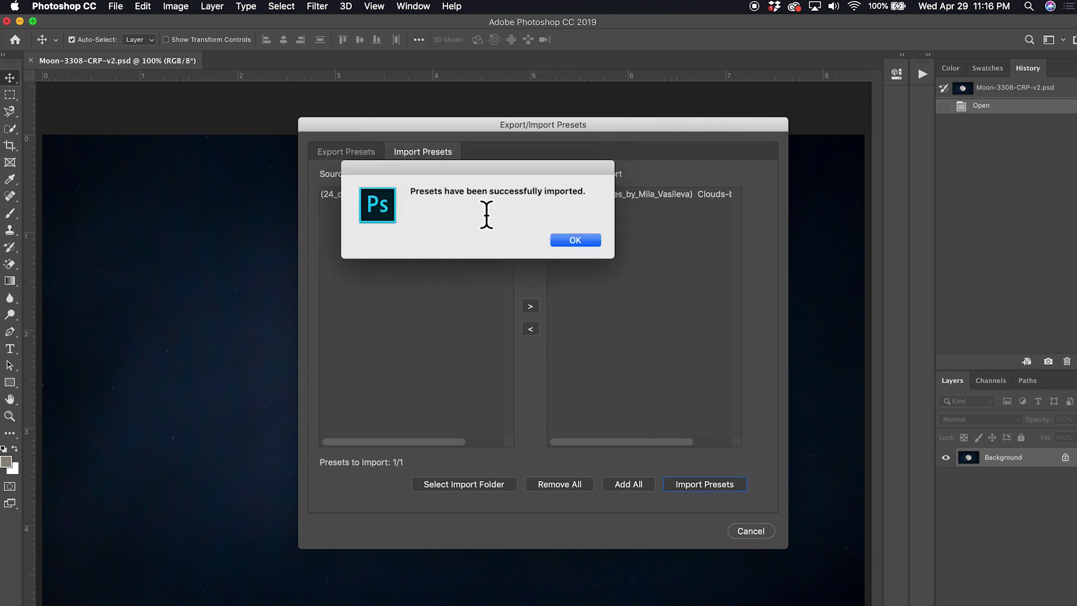
left_click(573, 241)
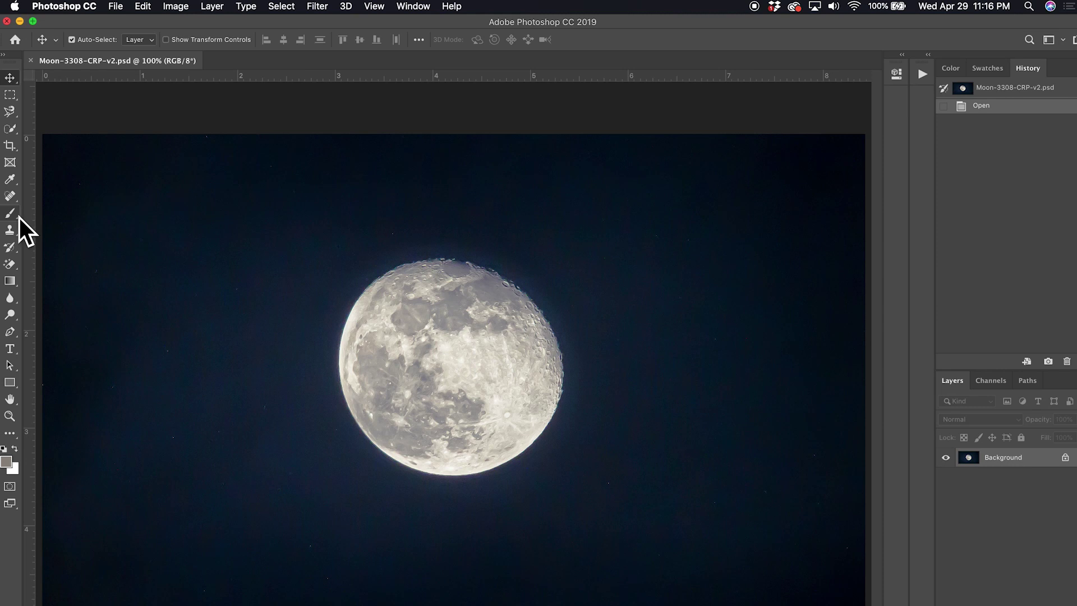
Activate the Brush tool and import Clouds-by-Mila.abr into its list of brush presets
left_click(12, 214)
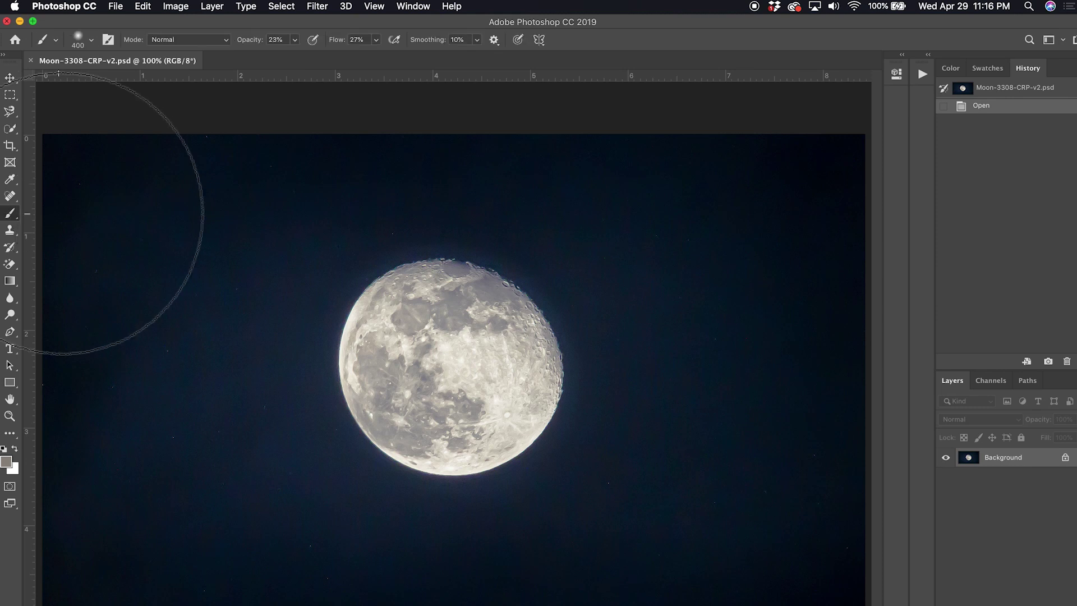
left_click(110, 45)
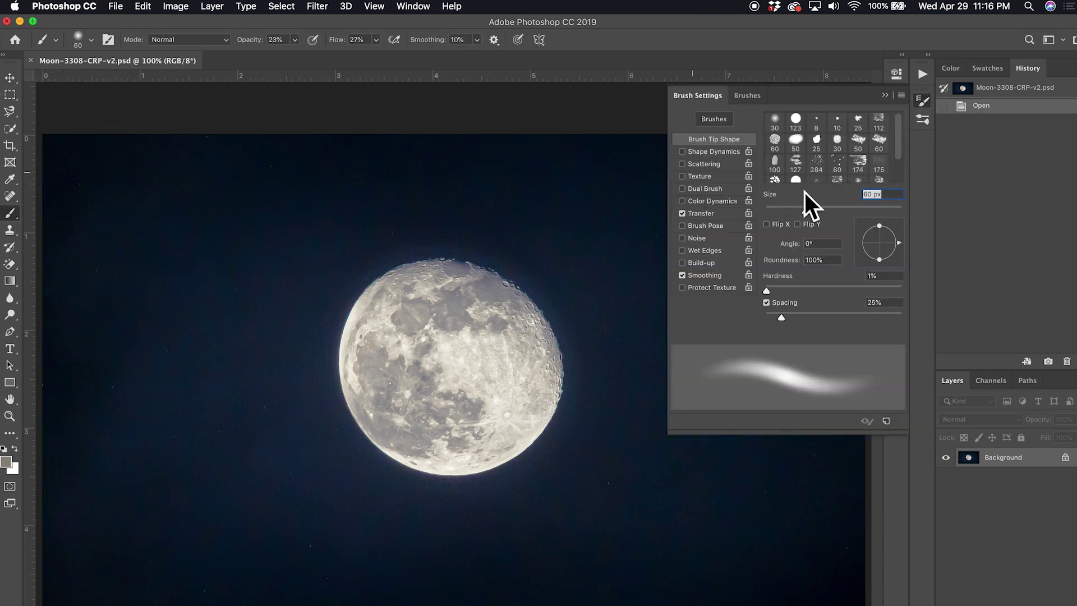
left_click(755, 100)
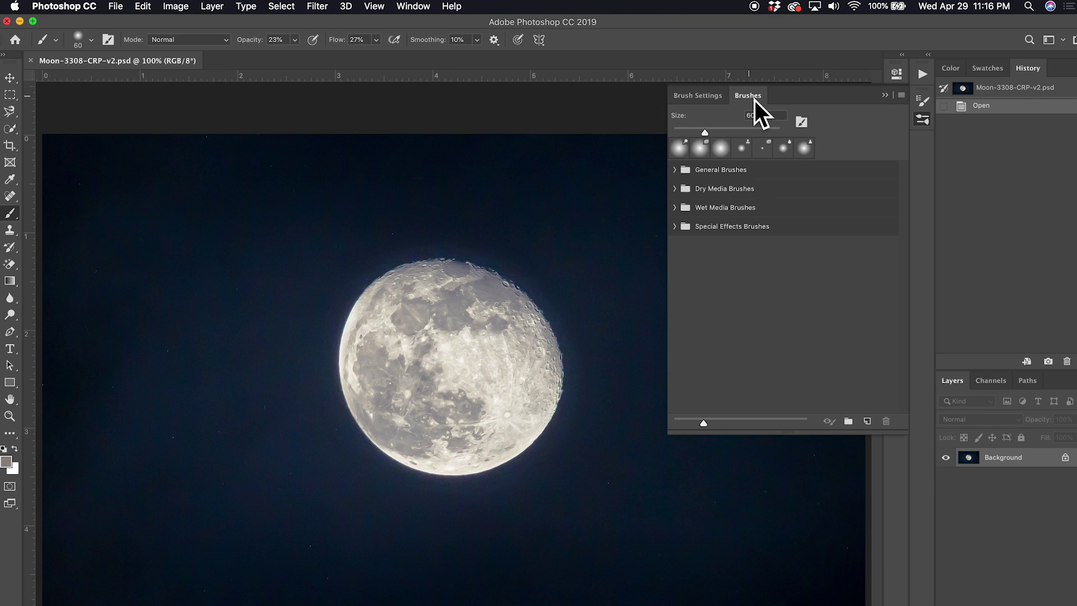
left_click(901, 95)
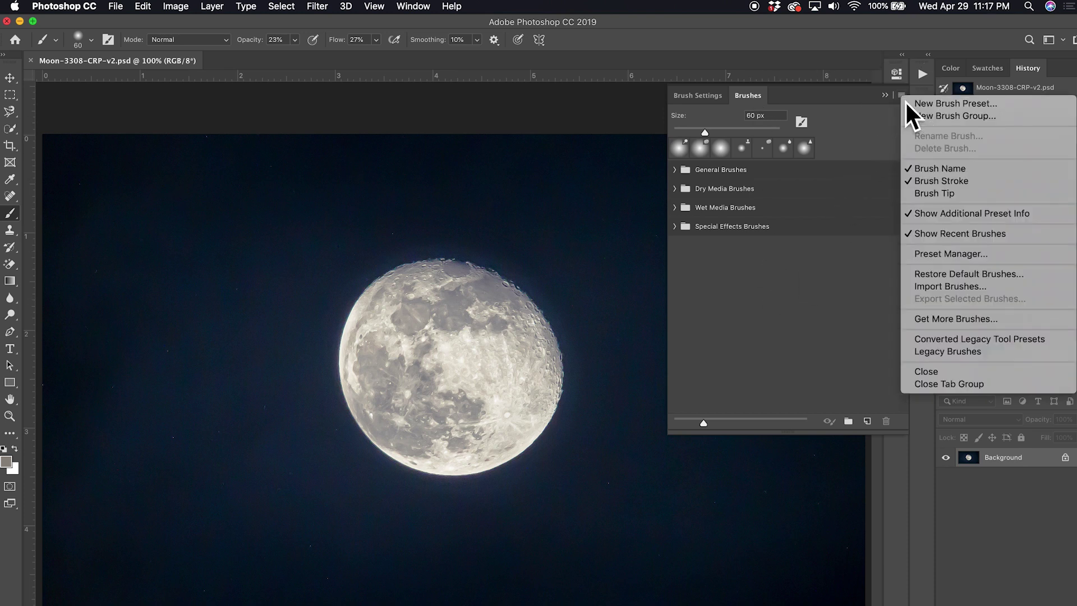
left_click(940, 290)
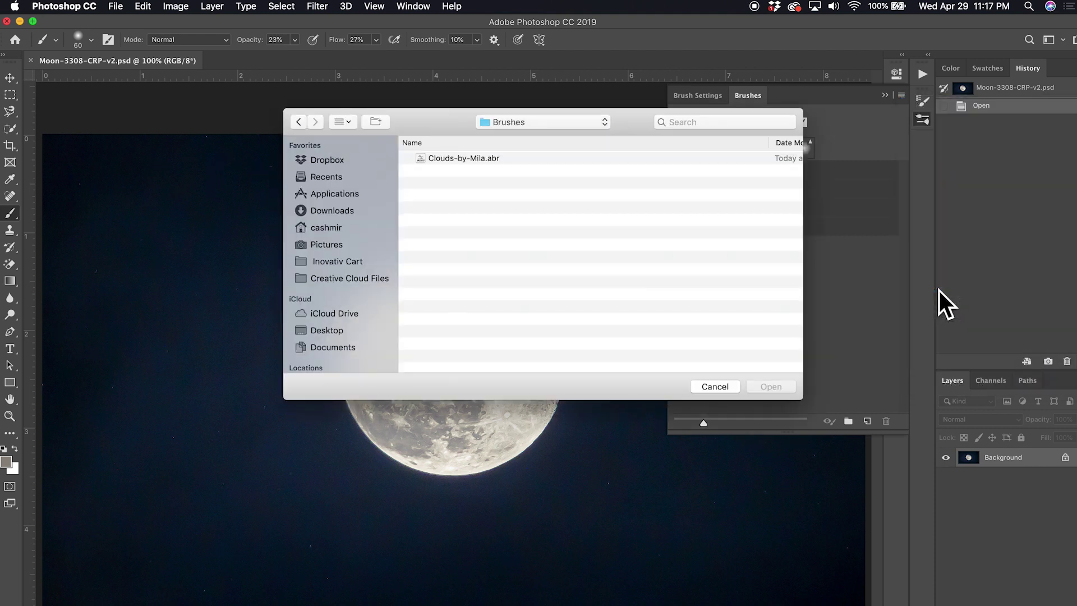
left_click(522, 167)
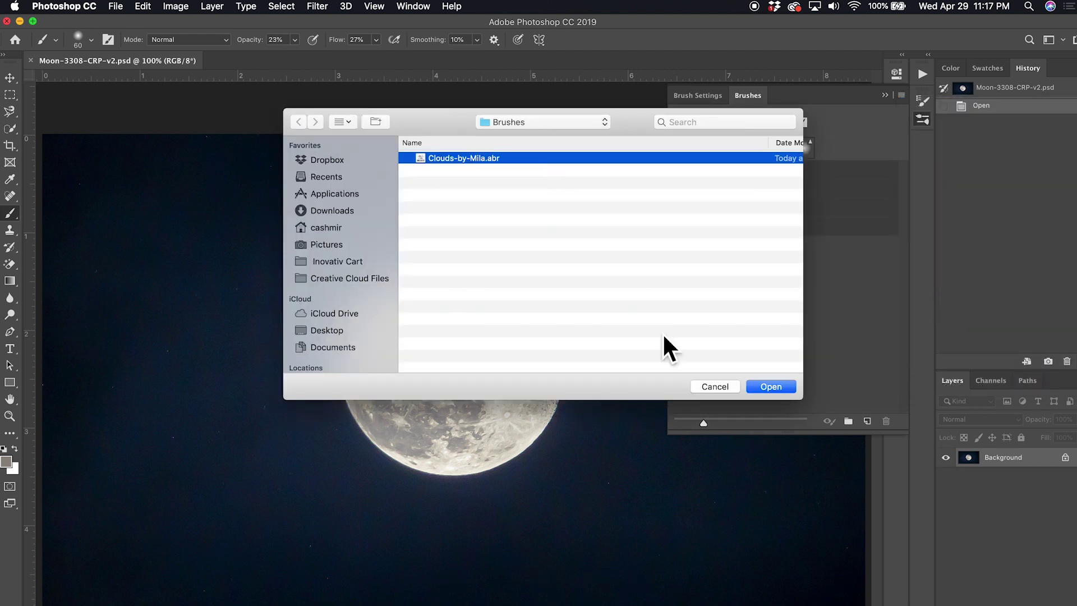
left_click(766, 388)
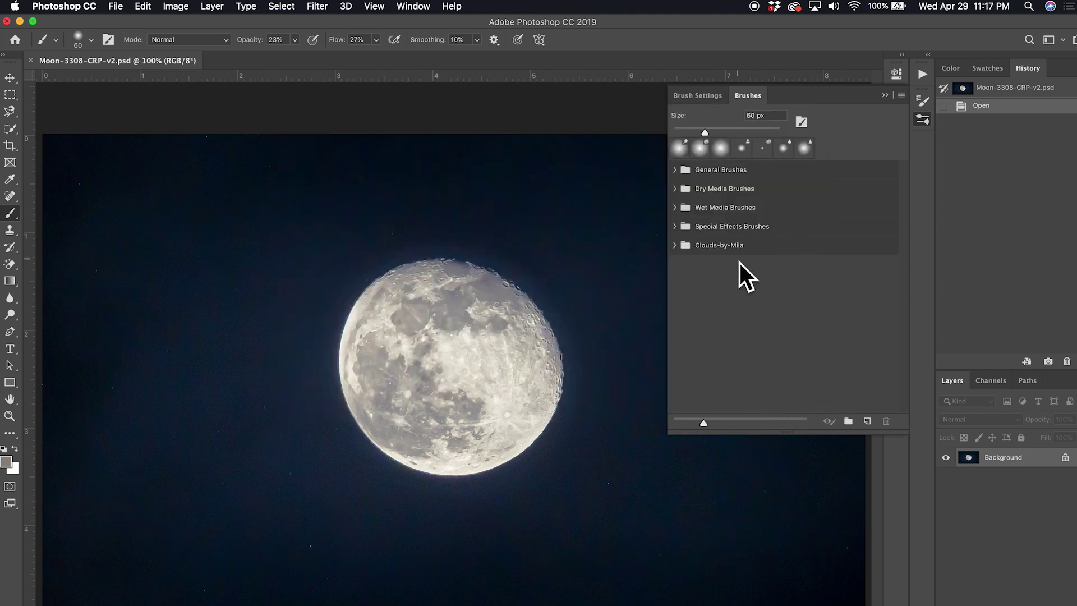
Expand the Clouds-by-Mila brush group and choose the Cloud-190 brush
left_click(675, 246)
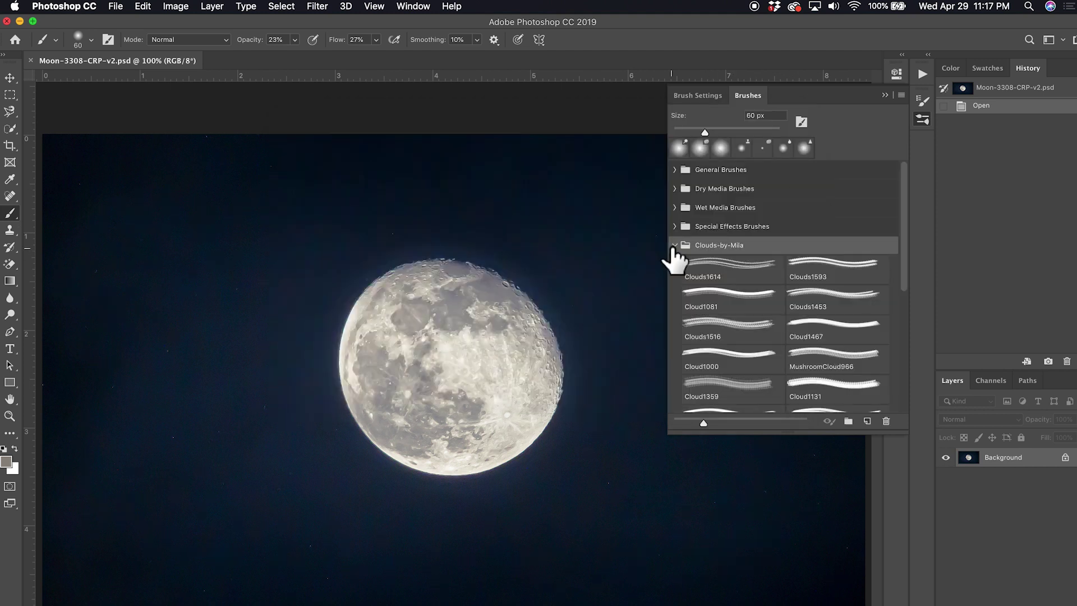
scroll(734, 300, "down", 6)
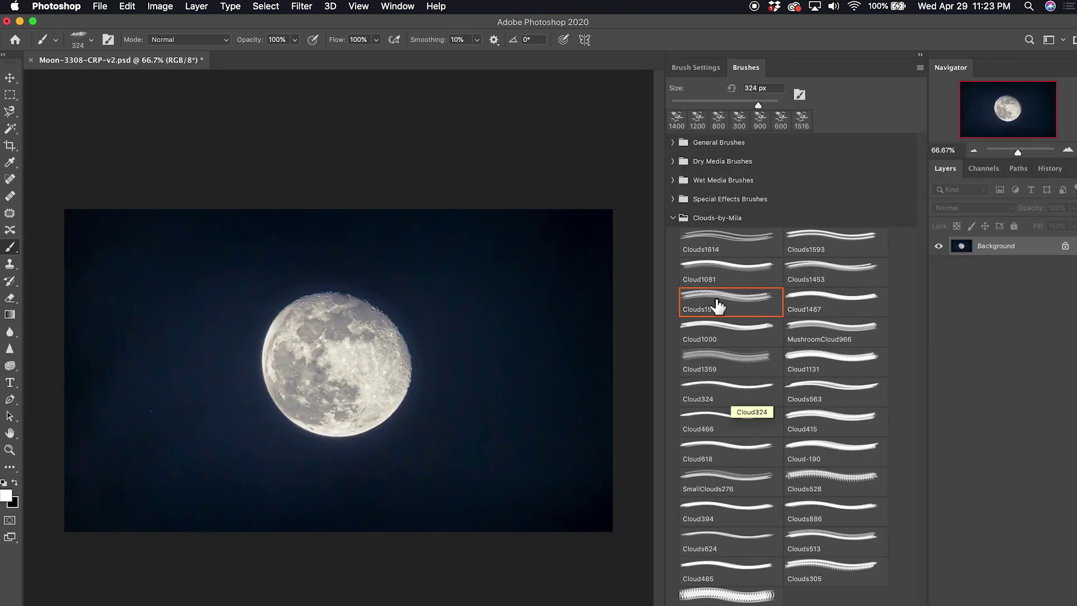
left_click(808, 452)
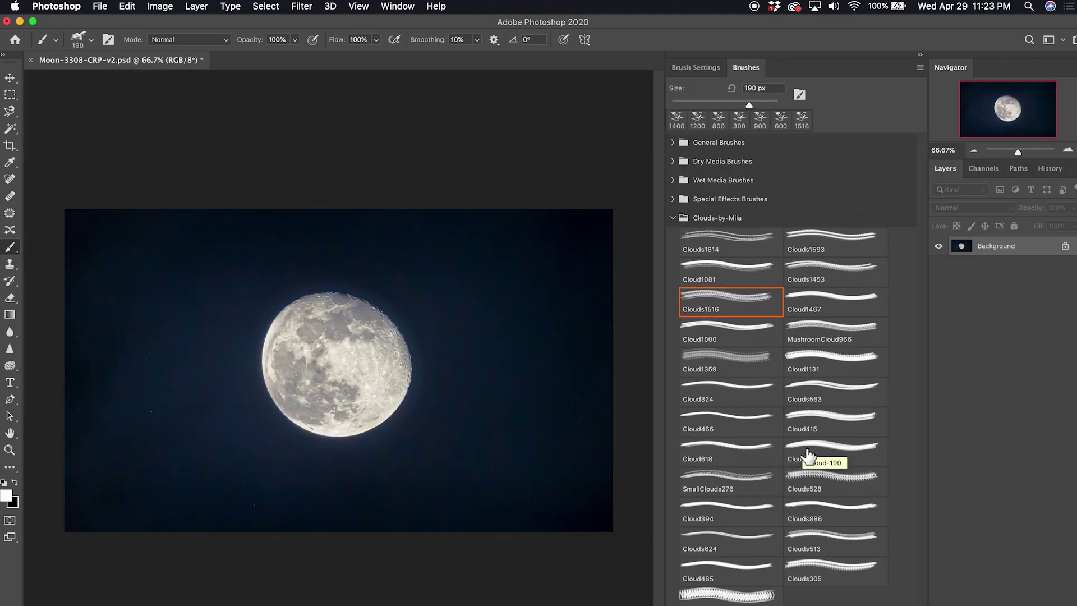
Browse the imported cloud brush tips, trying ones such as 1359, 1096, 394, 466 and 190
left_click(758, 372)
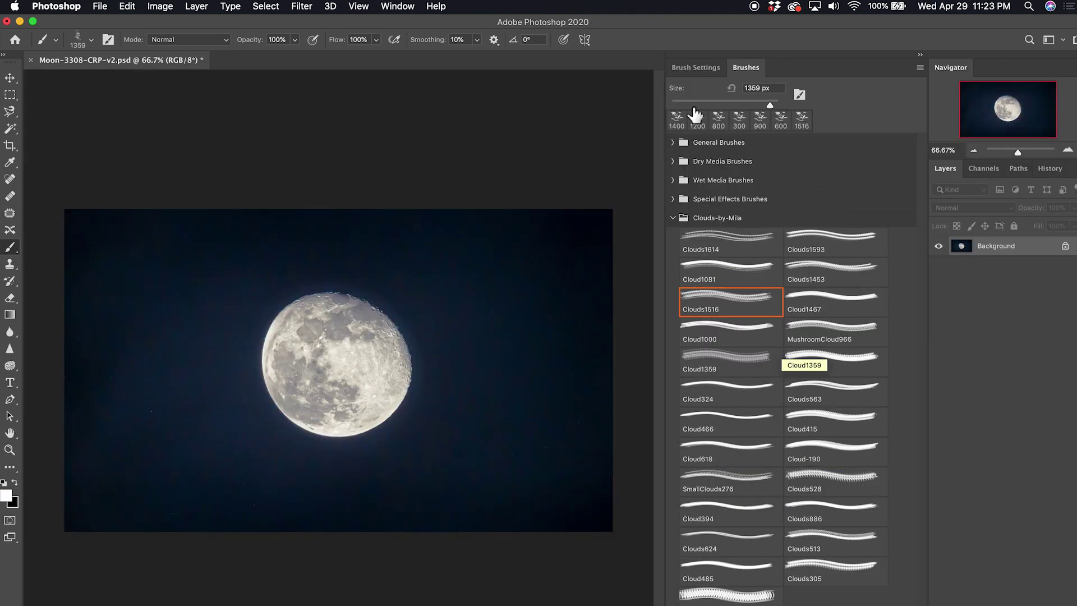
left_click(696, 68)
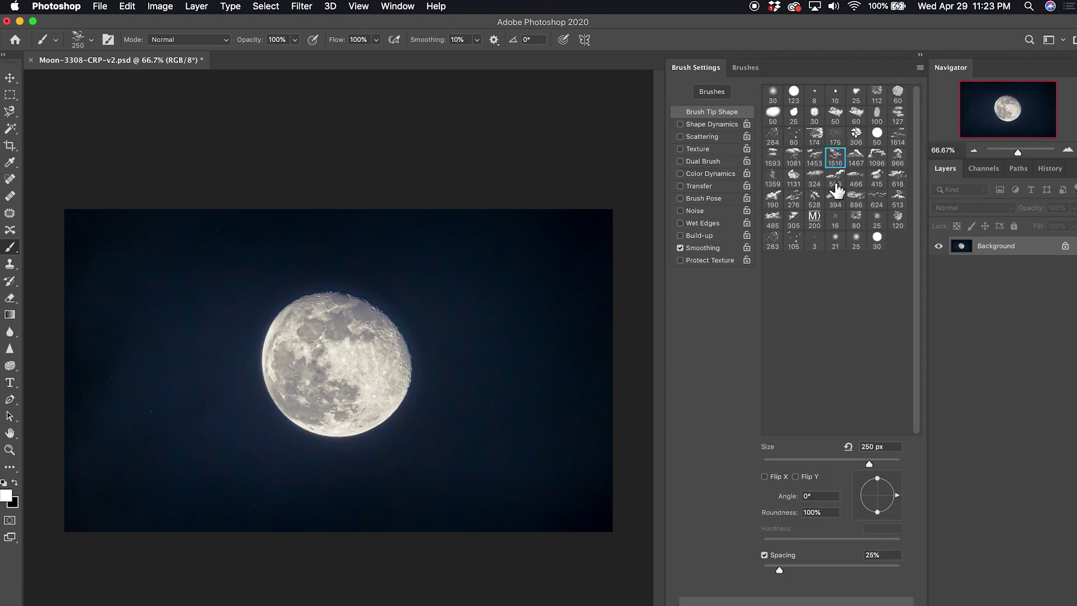
left_click(857, 158)
left_click(876, 159)
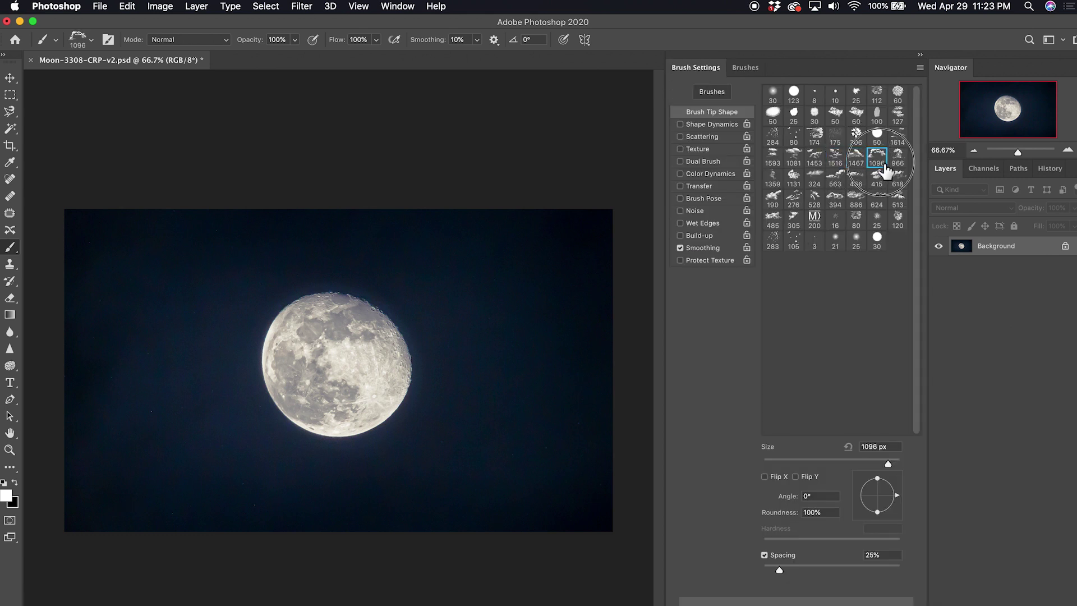
left_click(835, 198)
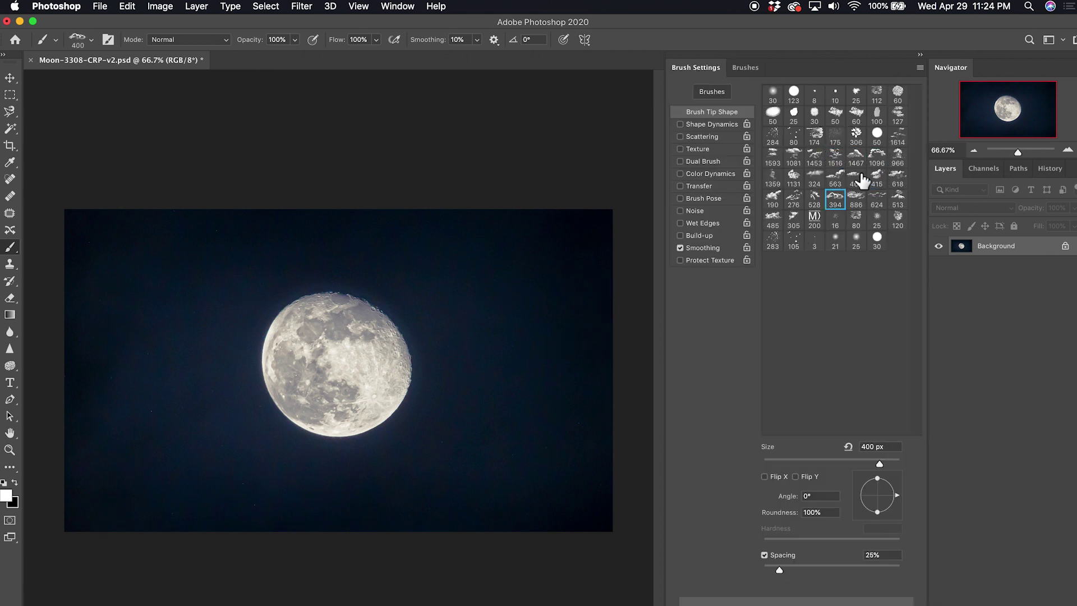
left_click(858, 179)
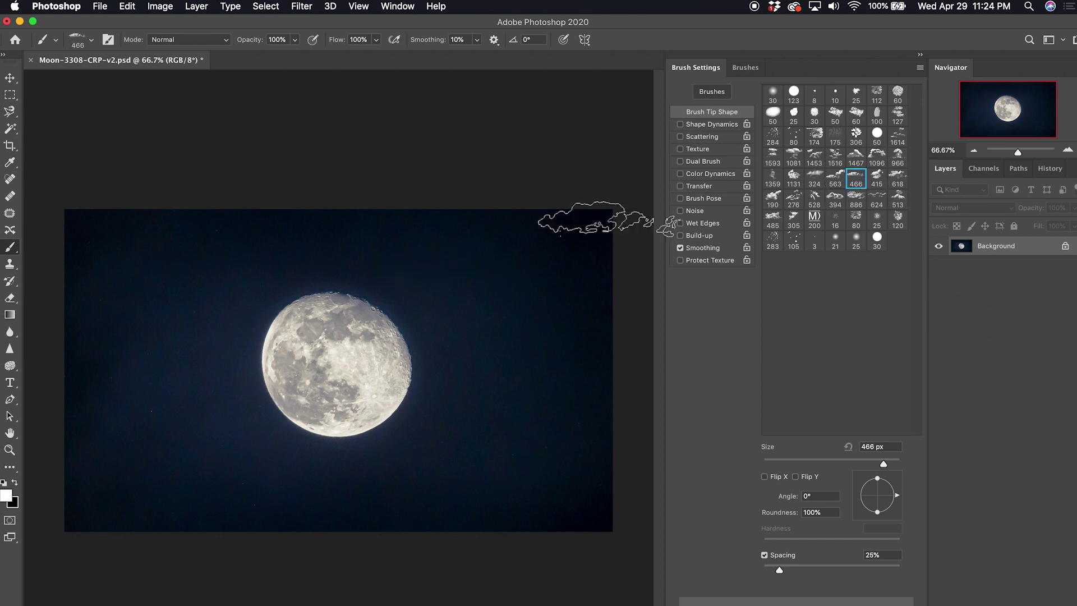
left_click(773, 199)
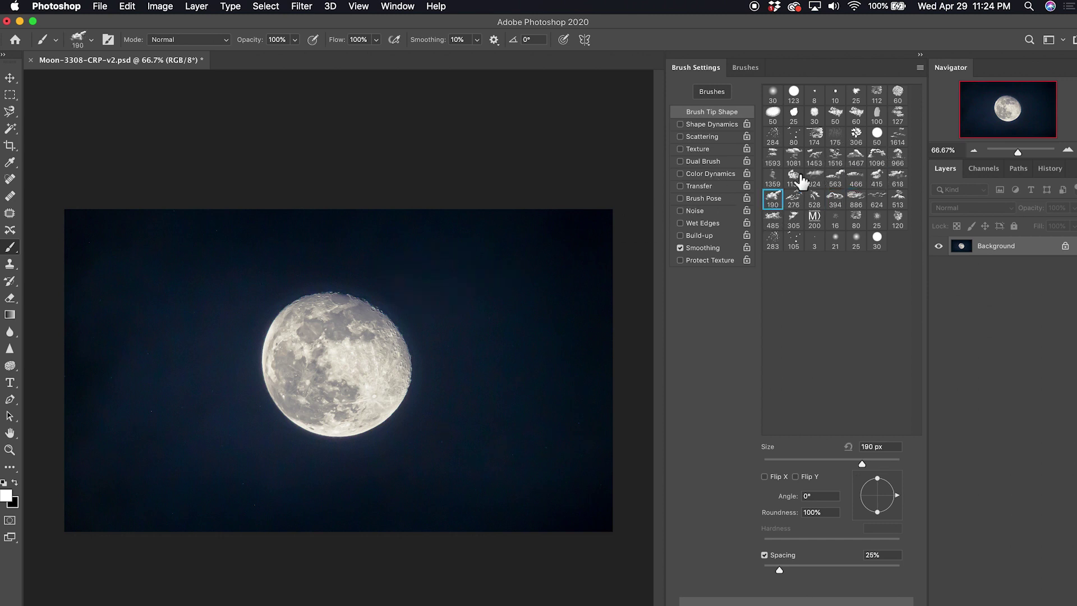
left_click(774, 220)
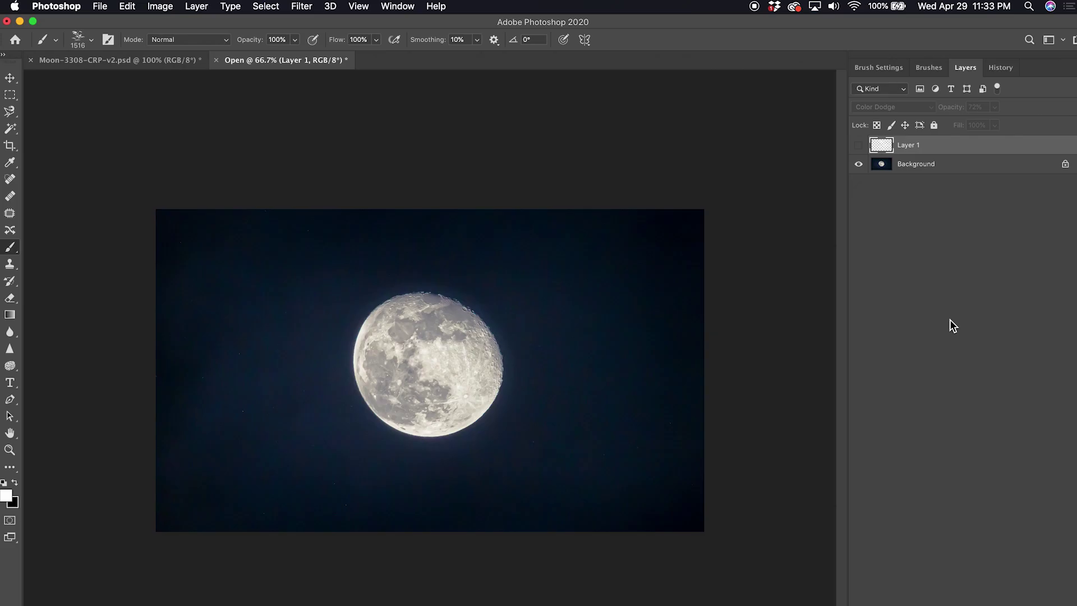
Stamp white clouds over the moon on Layer 1 with the Brush tool and the 1516 px cloud tip
key("super+1")
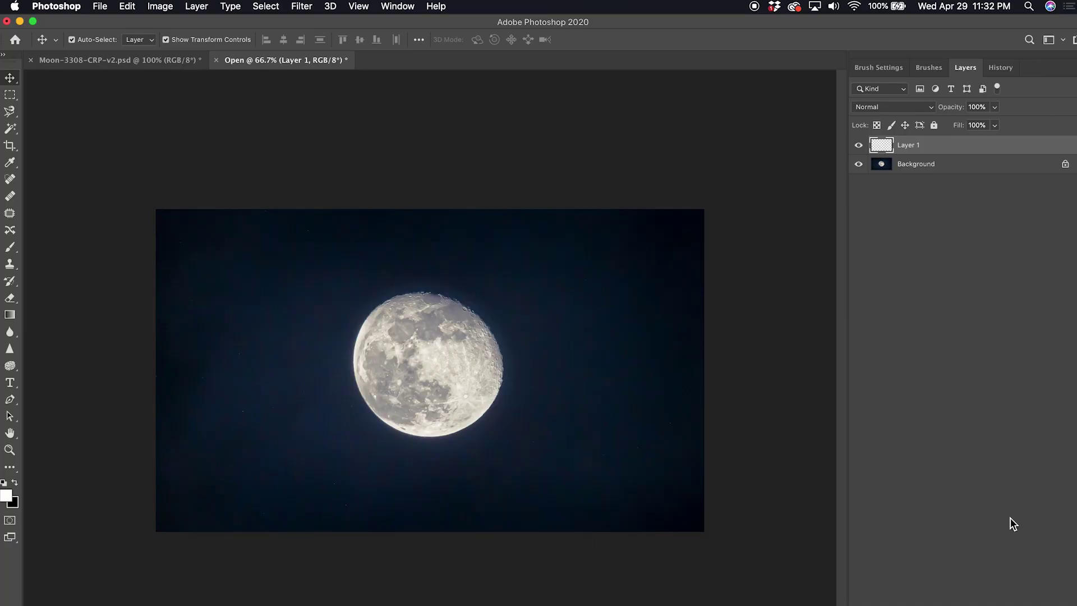
left_click(877, 71)
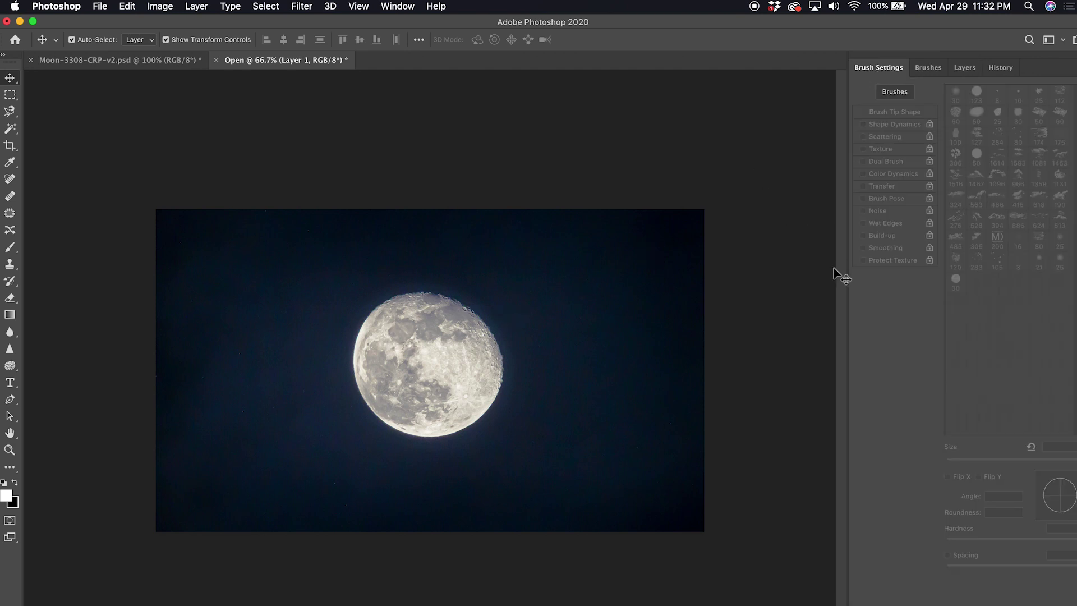
left_click(10, 247)
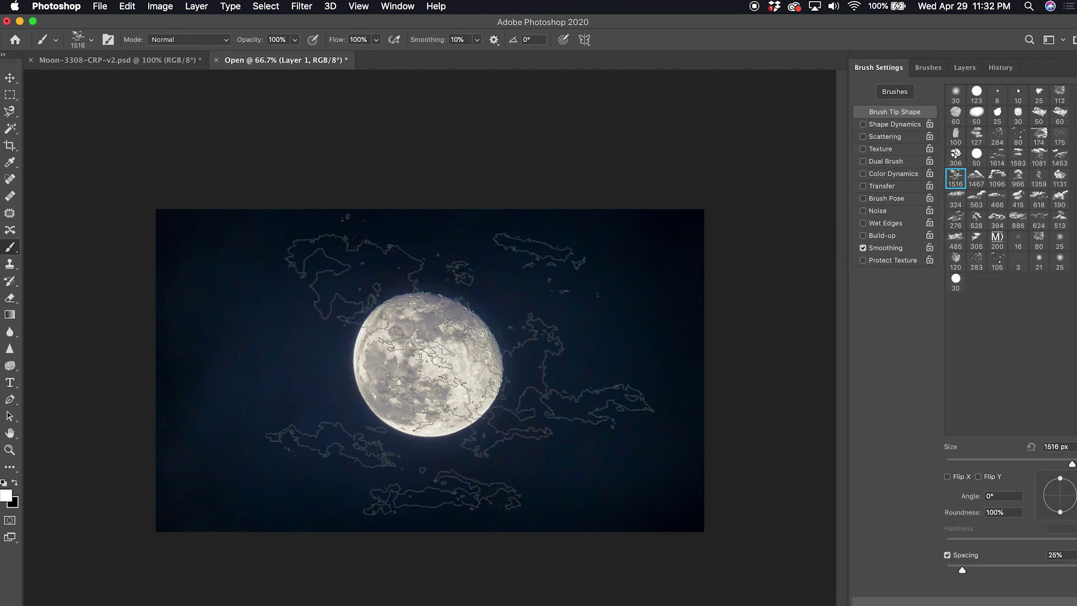
left_click(497, 359)
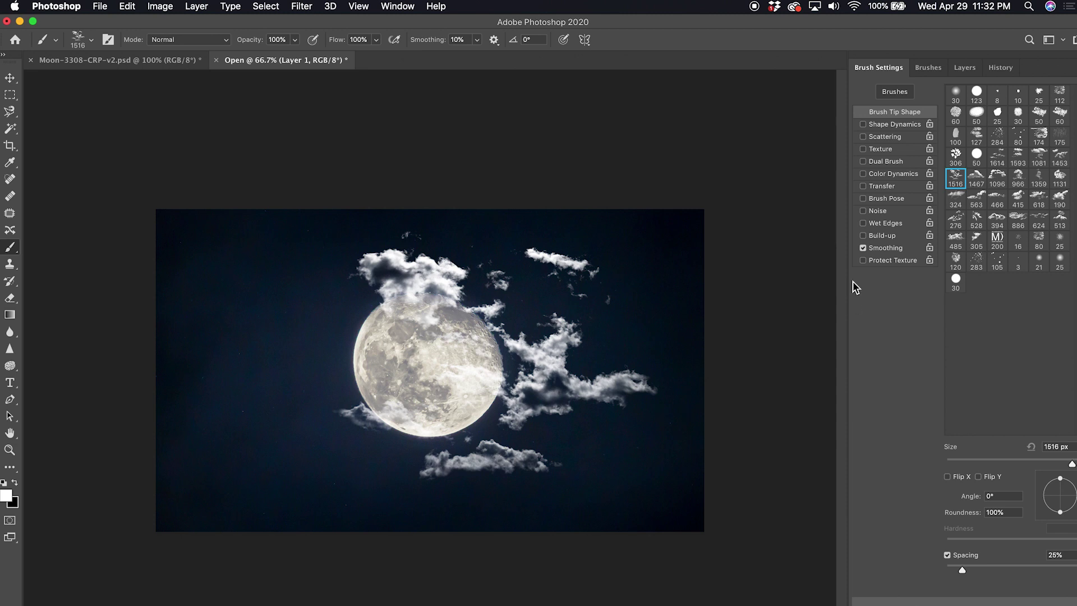
Set the cloud layer's opacity to 72% and its blend mode to Color Dodge
left_click(964, 70)
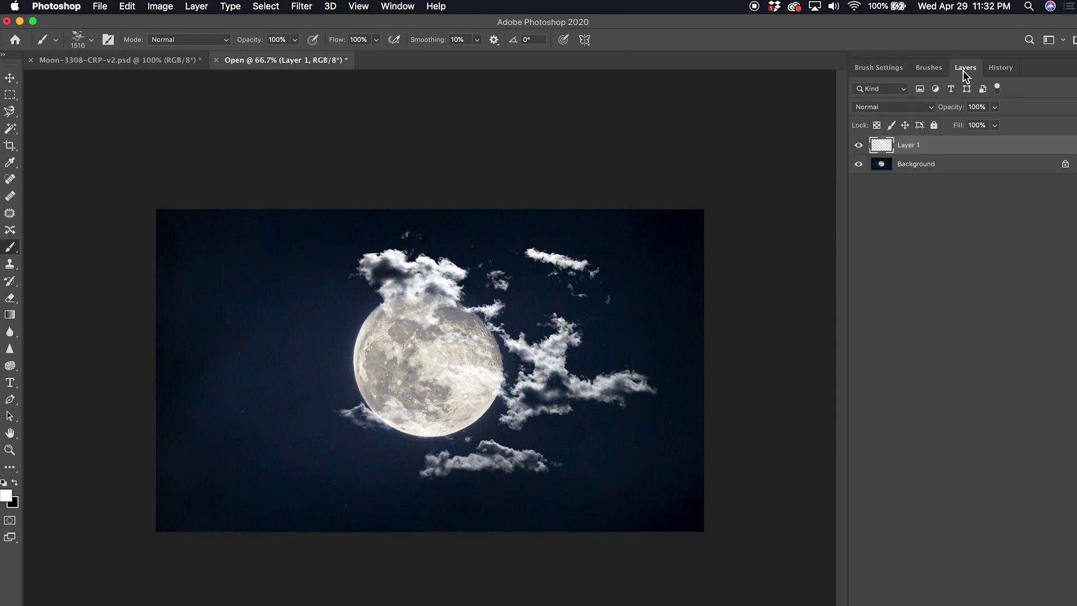
left_click(995, 108)
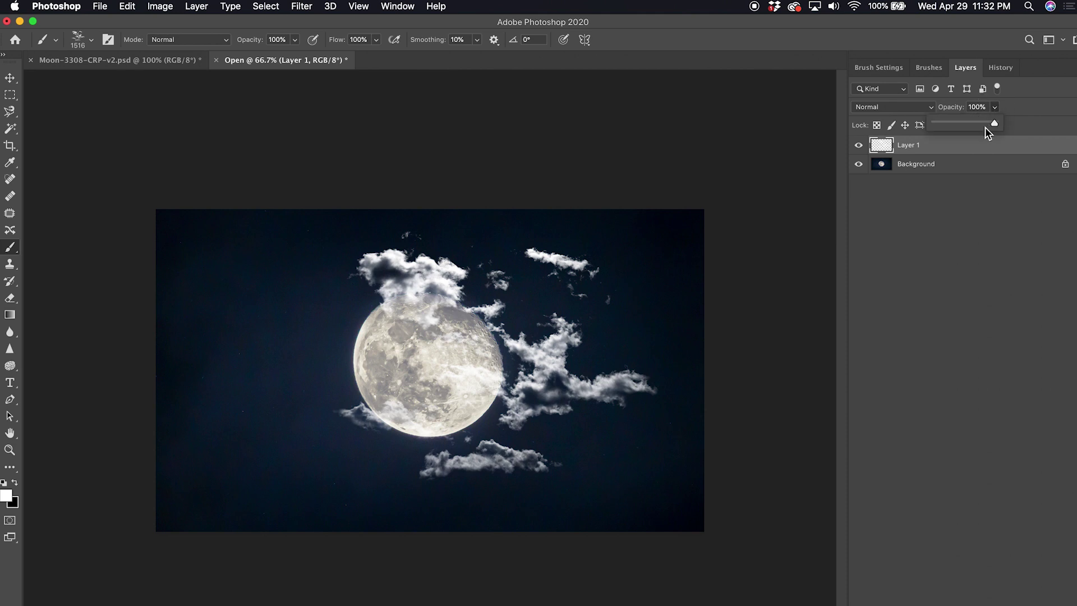
left_click(979, 123)
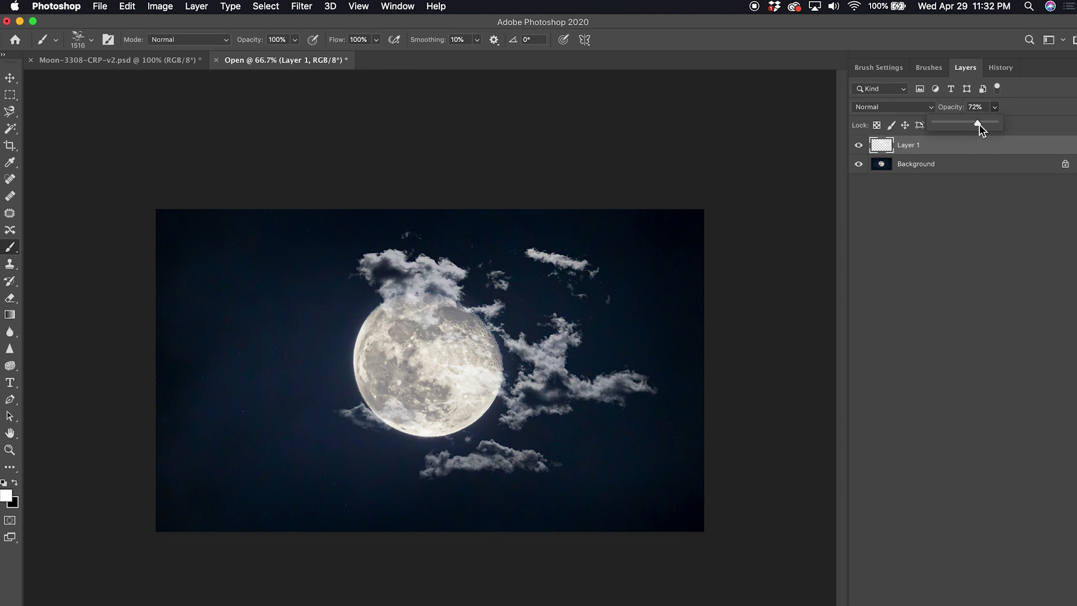
left_click(909, 106)
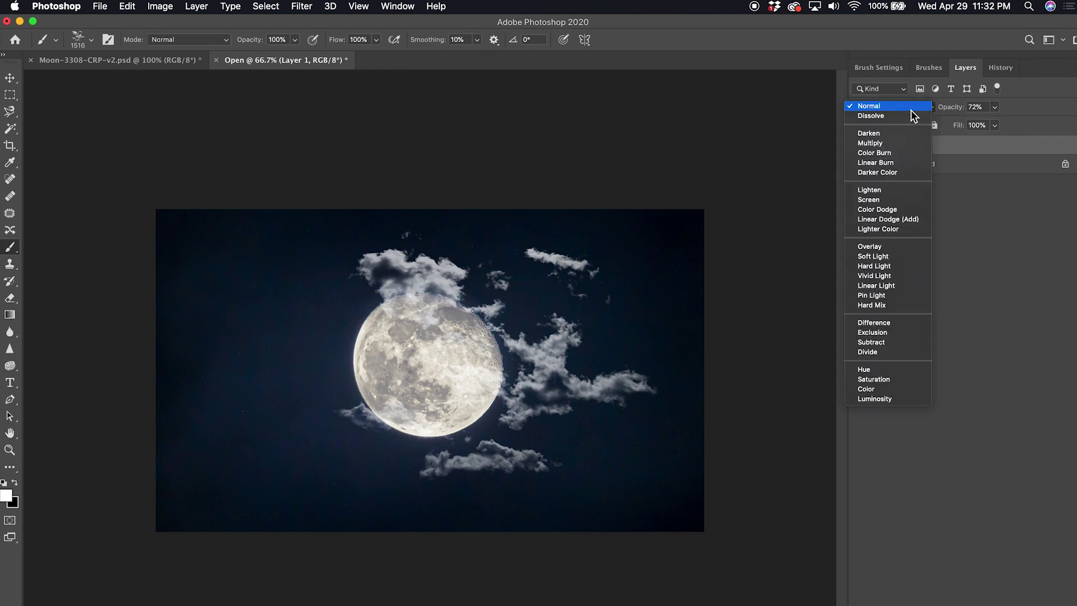
left_click(898, 210)
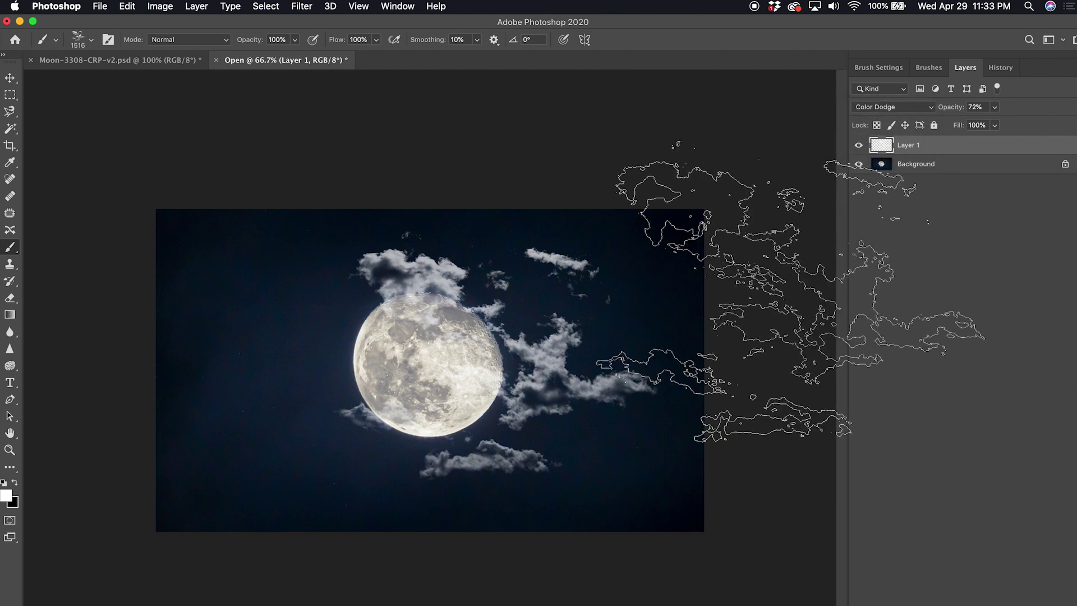
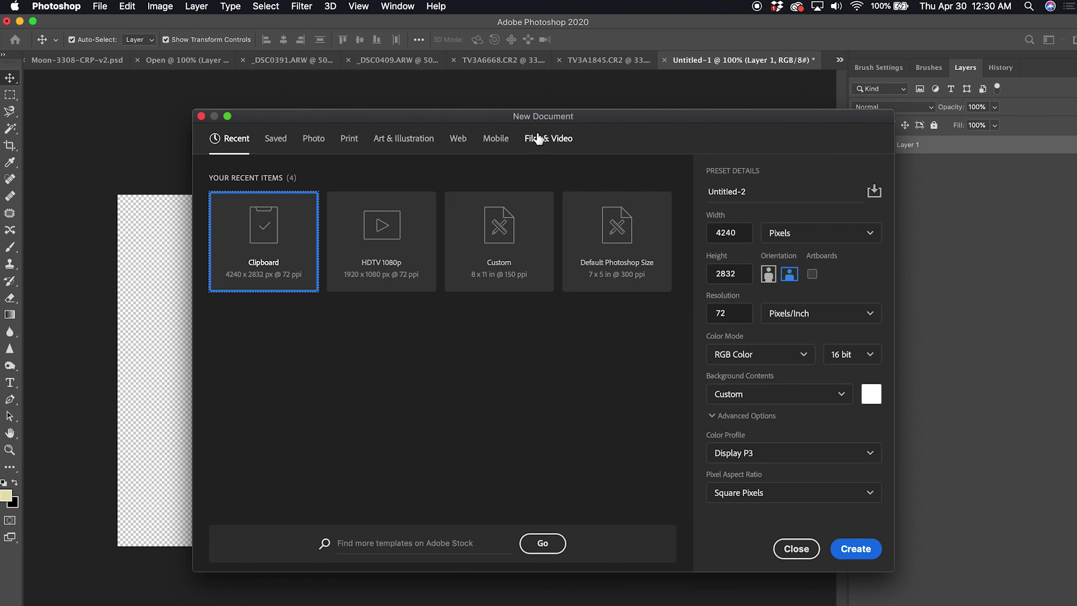
Create a new document from the Film & Video HDTV 1080p preset with transparent background contents
left_click(538, 140)
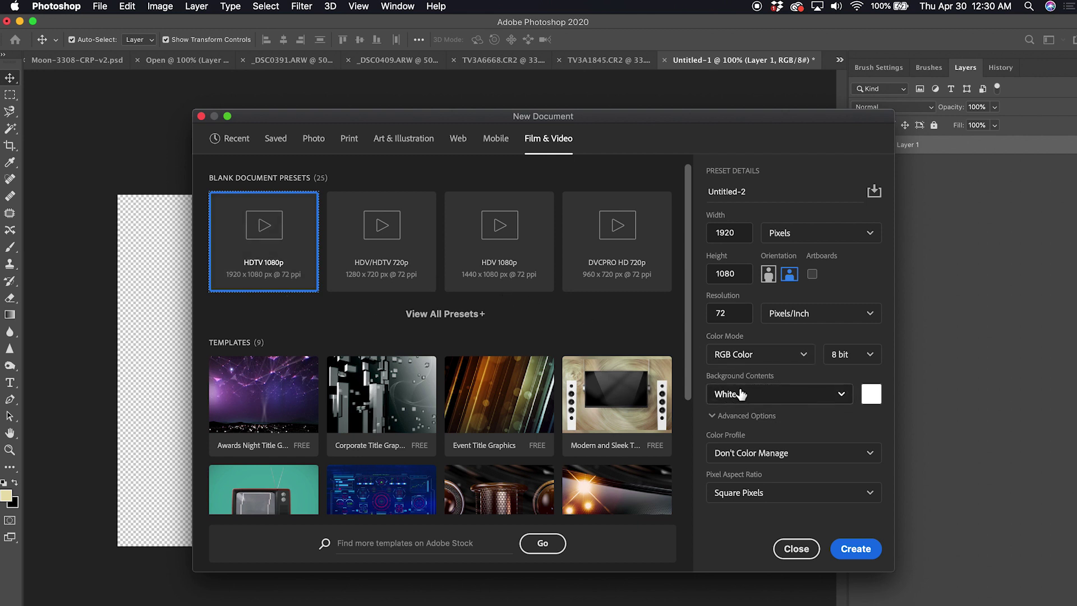
left_click(792, 398)
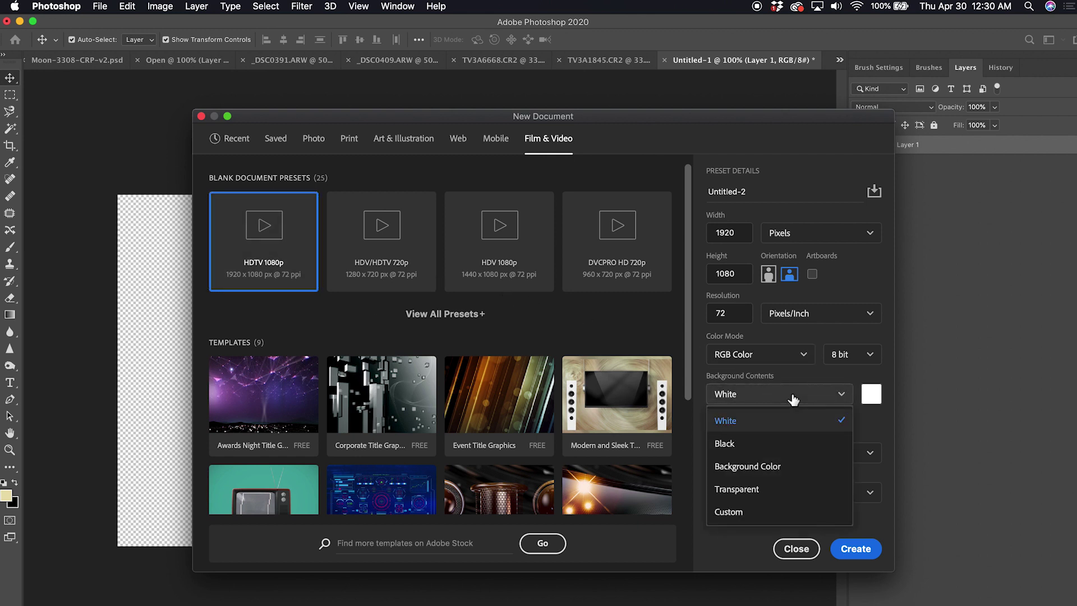
left_click(777, 490)
left_click(862, 547)
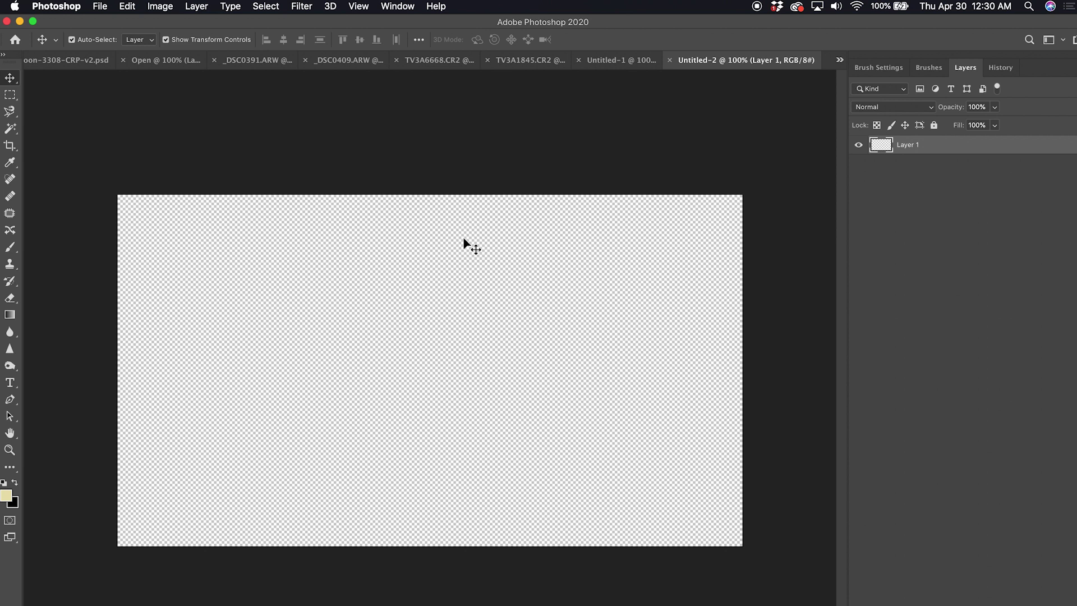
Choose the Clouds513 brush and stamp a white cloud at 513 px in the upper right of the canvas
left_click(929, 68)
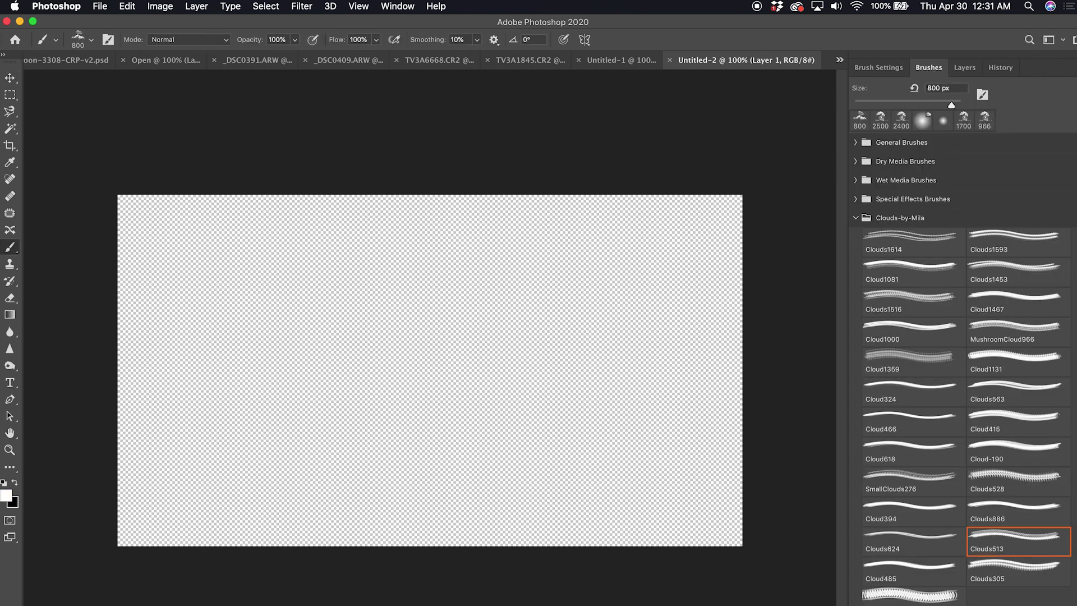
left_click(1018, 522)
left_click(1001, 543)
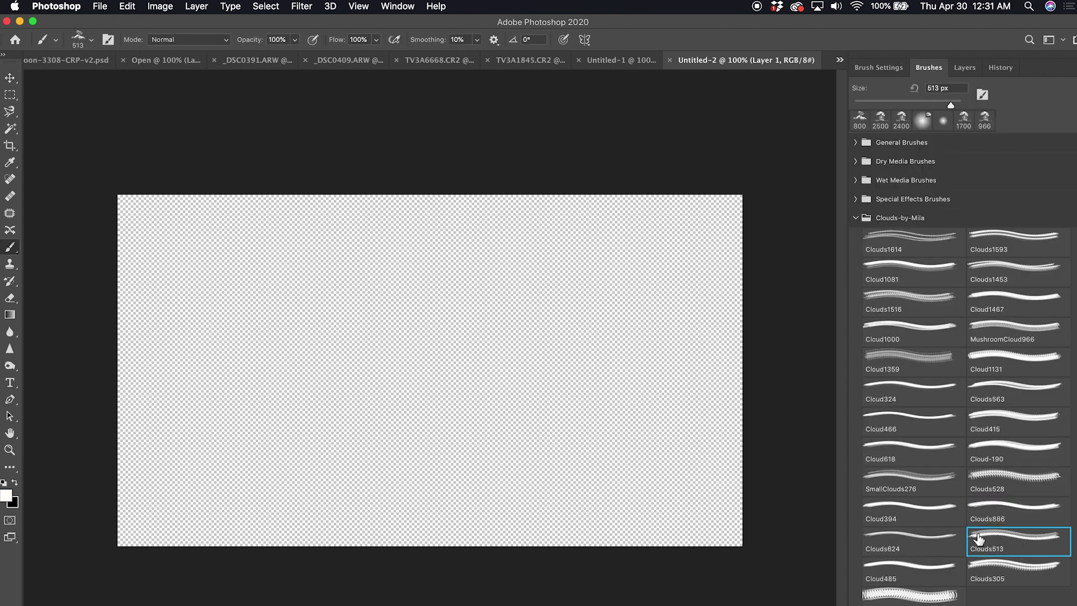
left_click(620, 247)
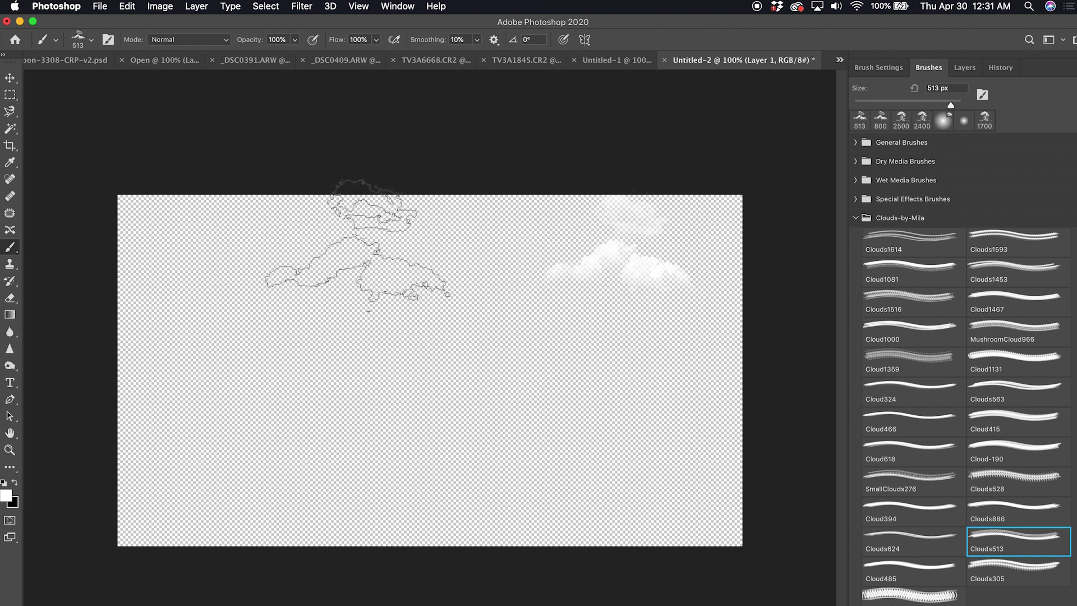
Stamp a larger cloud at 800 px near the upper middle and another at 1100 px in the canvas's upper-left corner
key("bracketright")
key("bracketright")
key("bracketright")
left_click(386, 234)
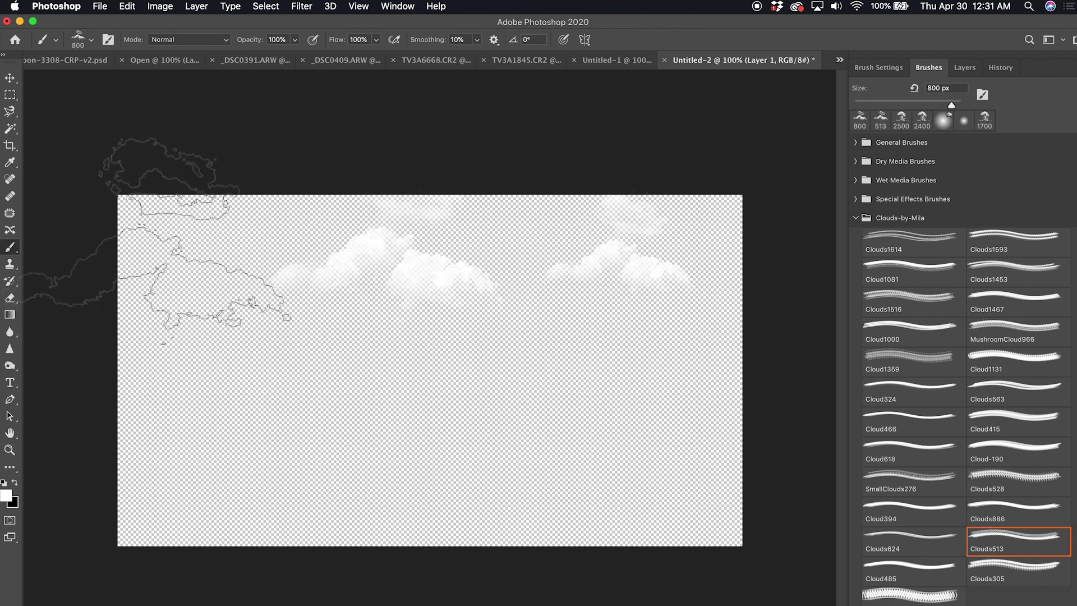
key("bracketright")
key("bracketright")
key("bracketright")
left_click(147, 166)
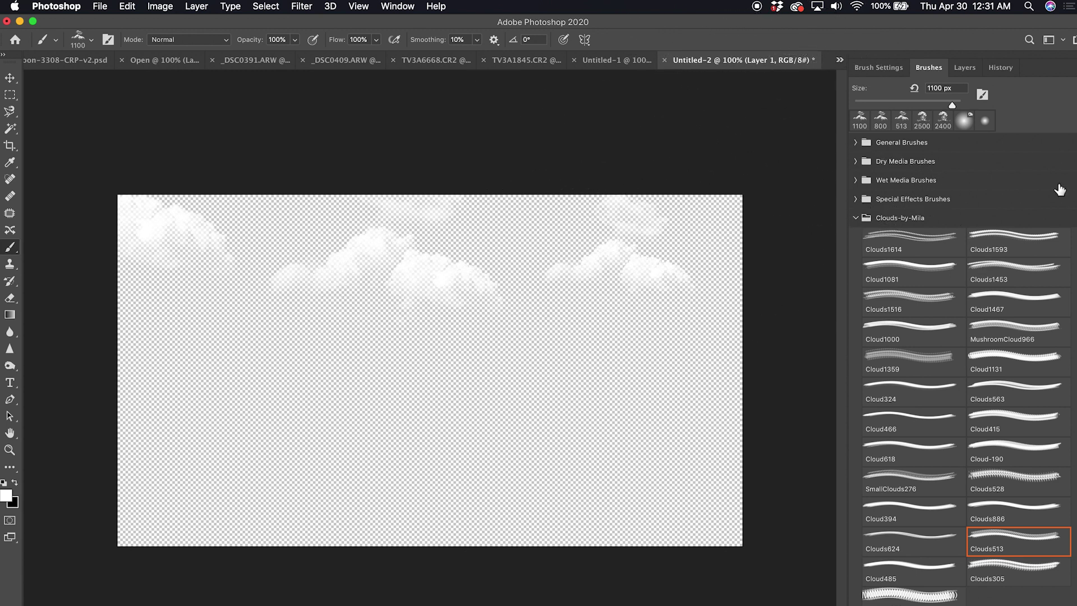
Check the clouds against a black-filled layer placed beneath them, and remove that layer again
left_click(963, 67)
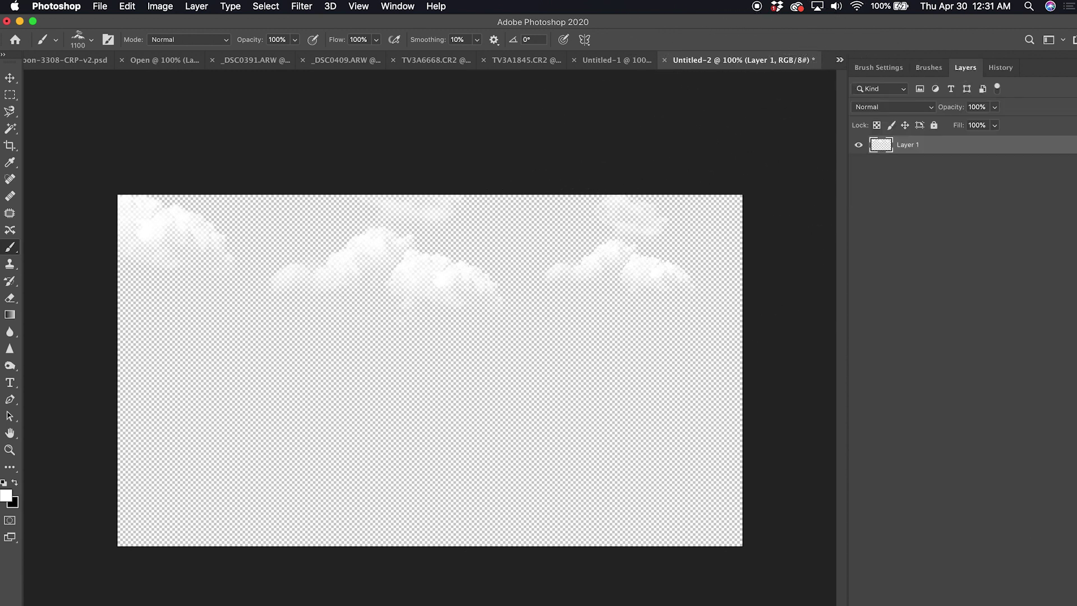
left_click_drag(944, 145, 941, 176)
key("super+BackSpace")
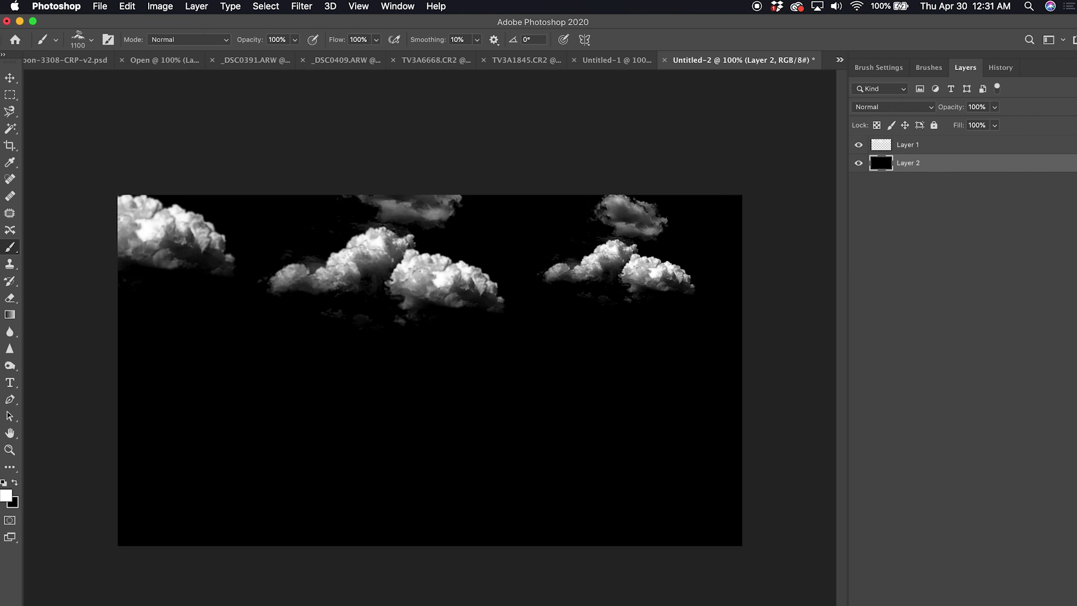
key("super+z")
left_click_drag(986, 170, 1037, 600)
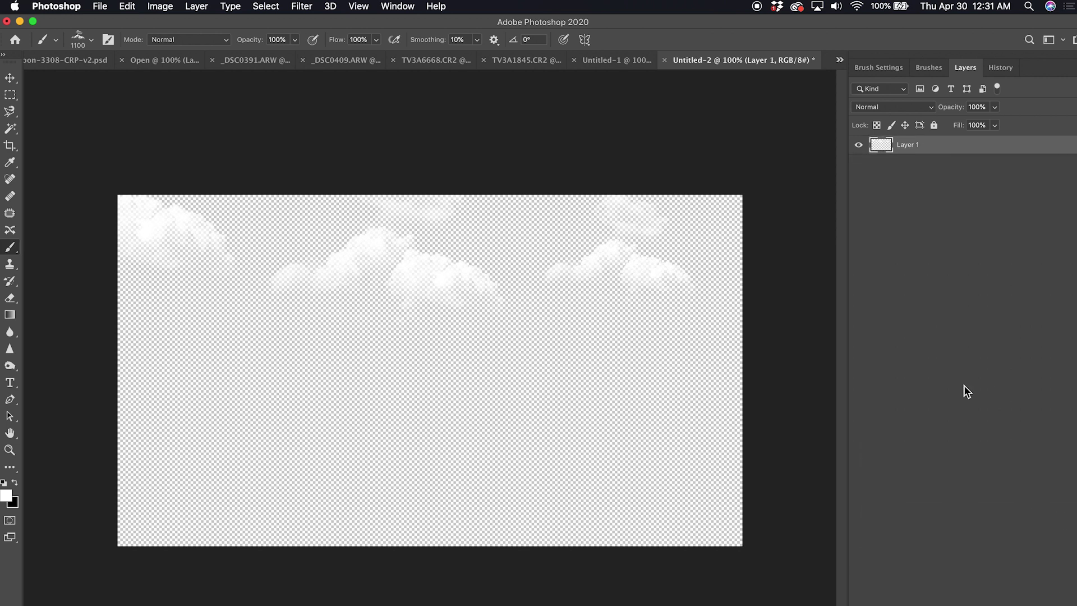
Save the document in Photoshop format as Video-CLouds.psd in the Photos folder under Film Jams on the ARYA 2TB drive
left_click(99, 6)
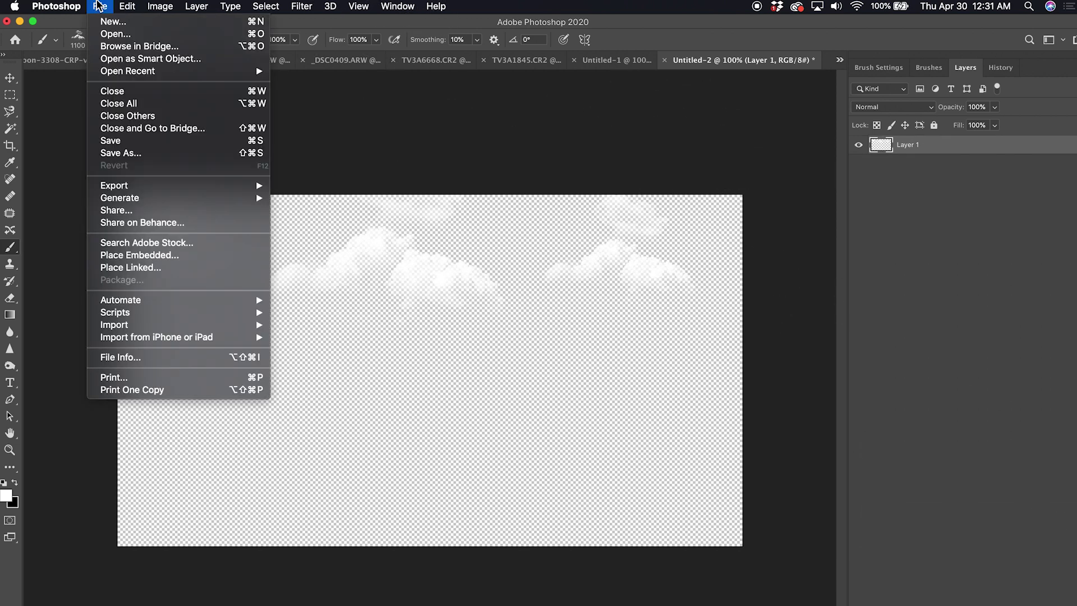
left_click(156, 153)
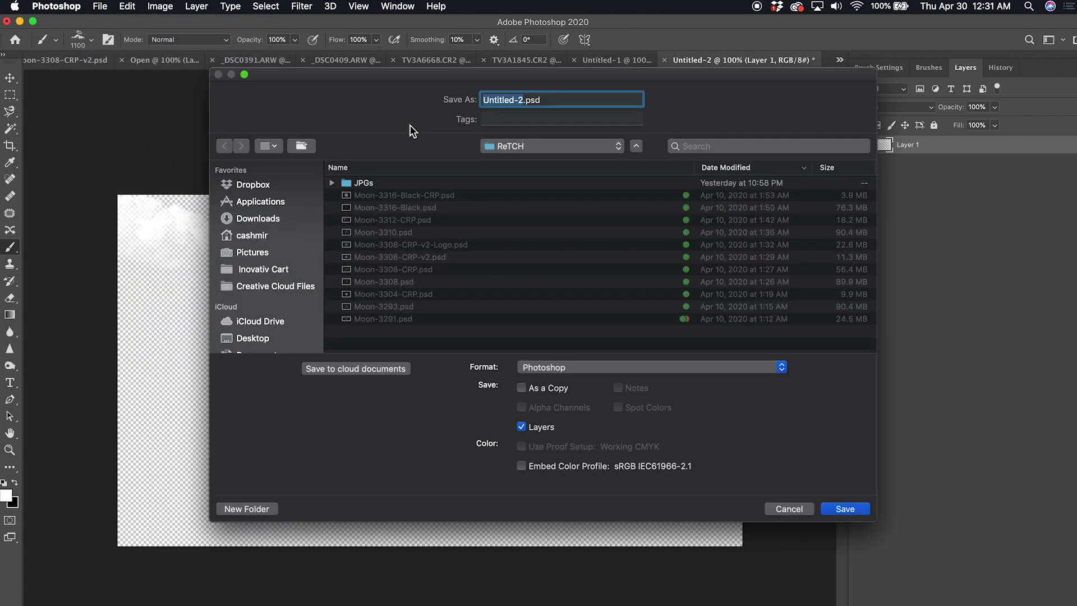
scroll(264, 253, "down", 5)
left_click(269, 264)
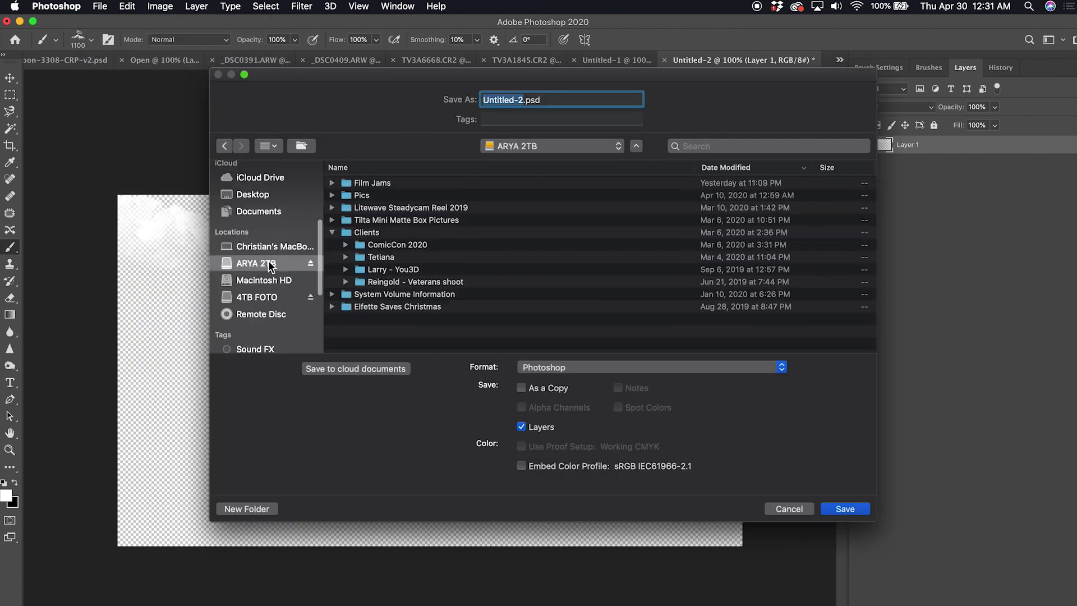
double_click(381, 183)
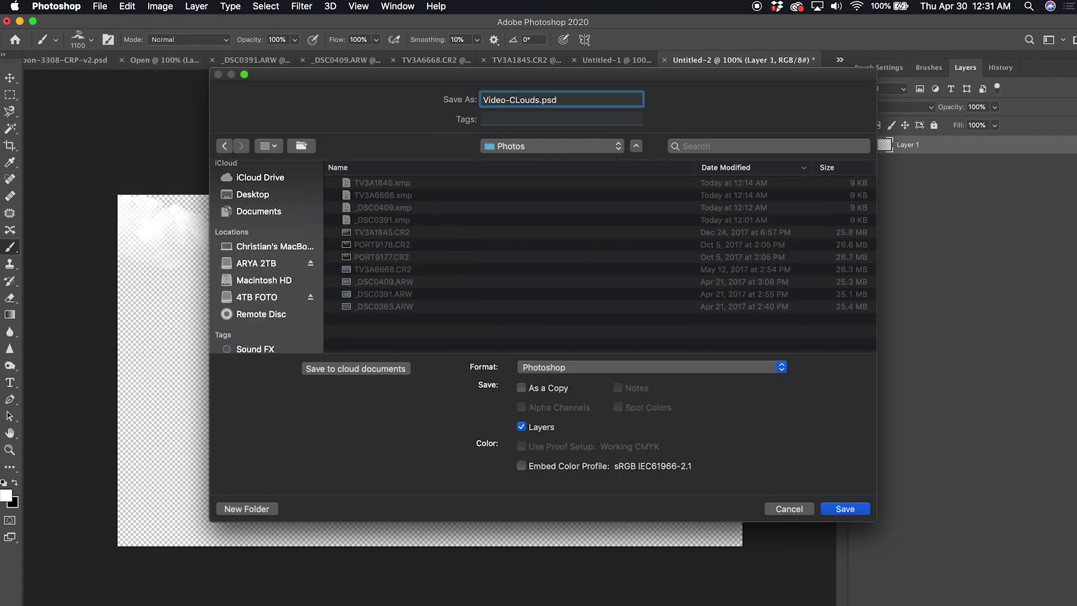
key("Return")
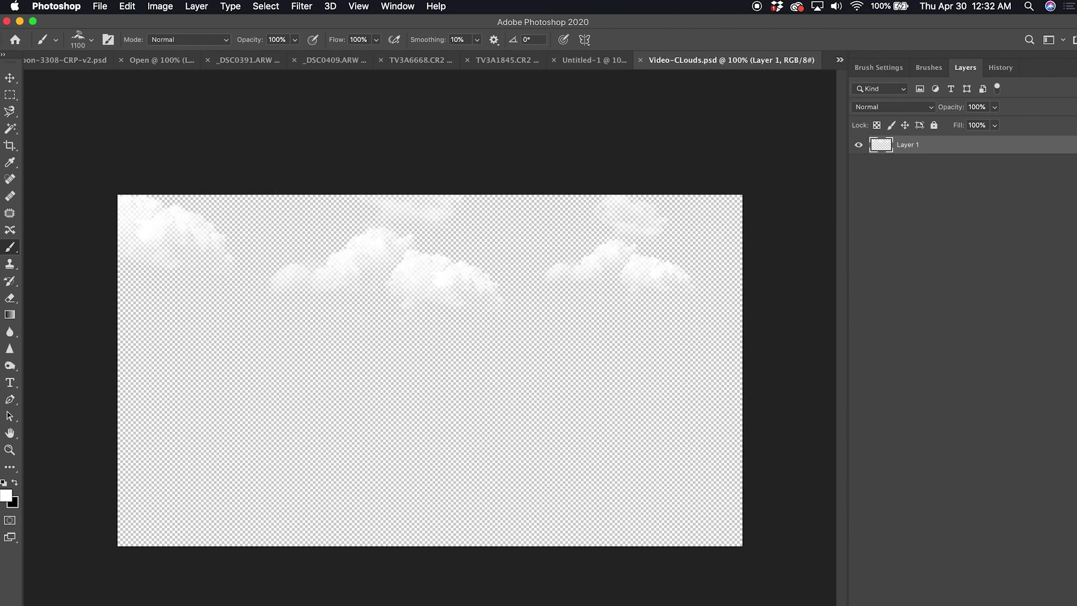
Switch to Premiere Pro and scrub through the static sea clip in its sequence
key("super+Tab")
key("super+Tab")
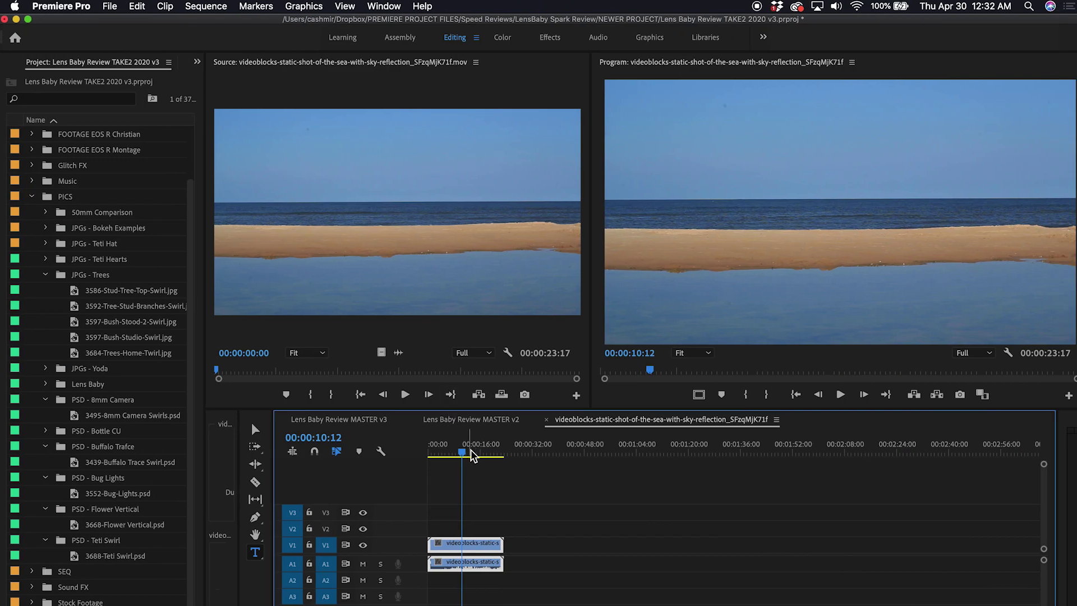
mouse_move(471, 455)
left_mouse_down()
mouse_move(429, 449)
mouse_move(452, 448)
left_mouse_up()
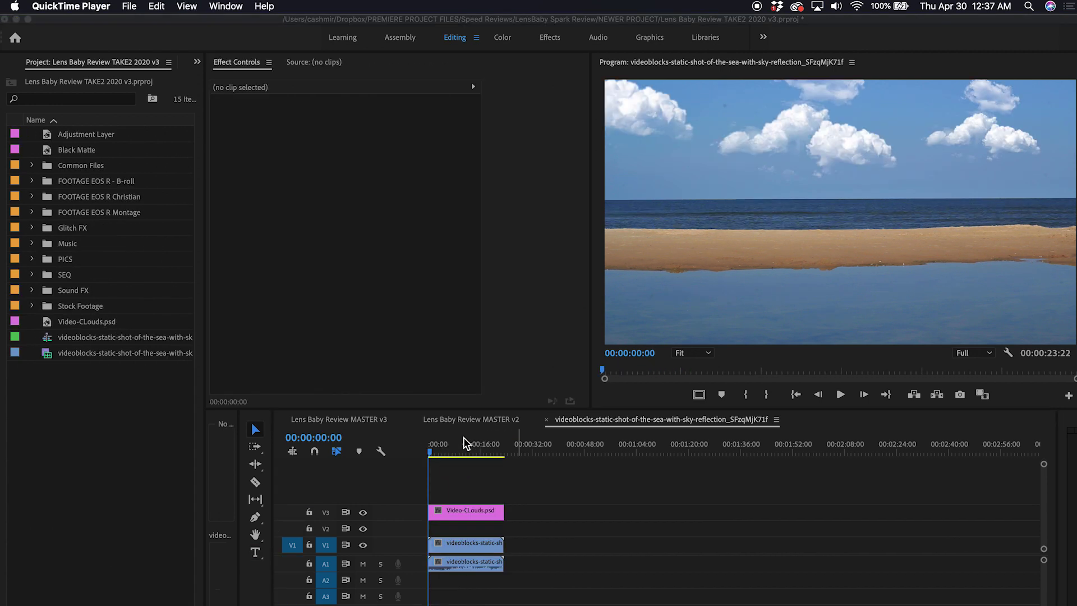
Scrub through and play the sea sequence, comparing it with the Video-CLouds.psd overlay clip disabled and enabled
left_click(464, 443)
left_click_drag(457, 447, 419, 454)
left_click_drag(487, 449, 439, 448)
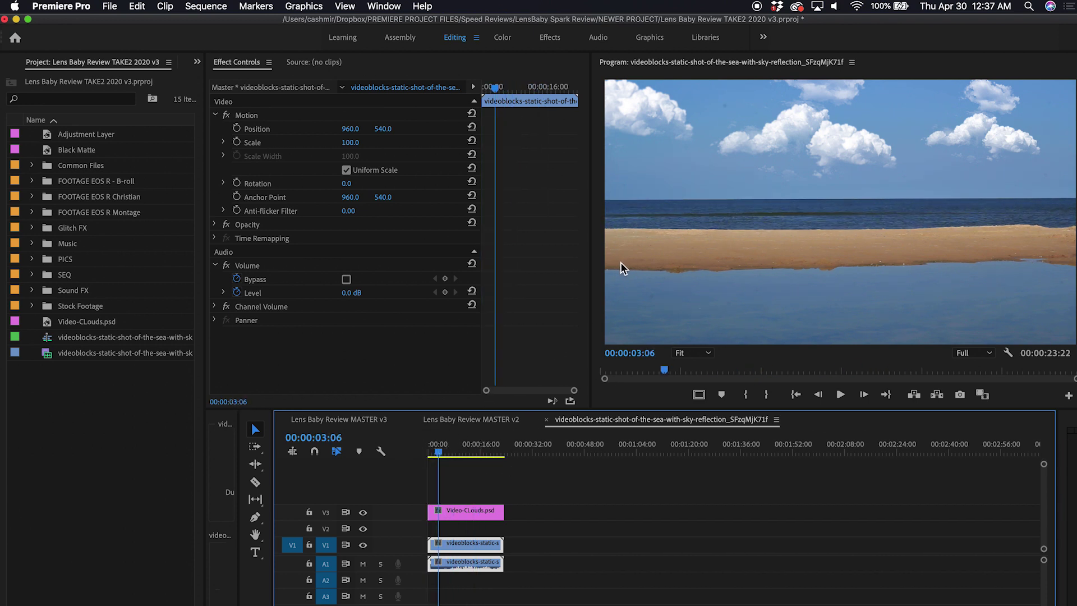
left_click(478, 503)
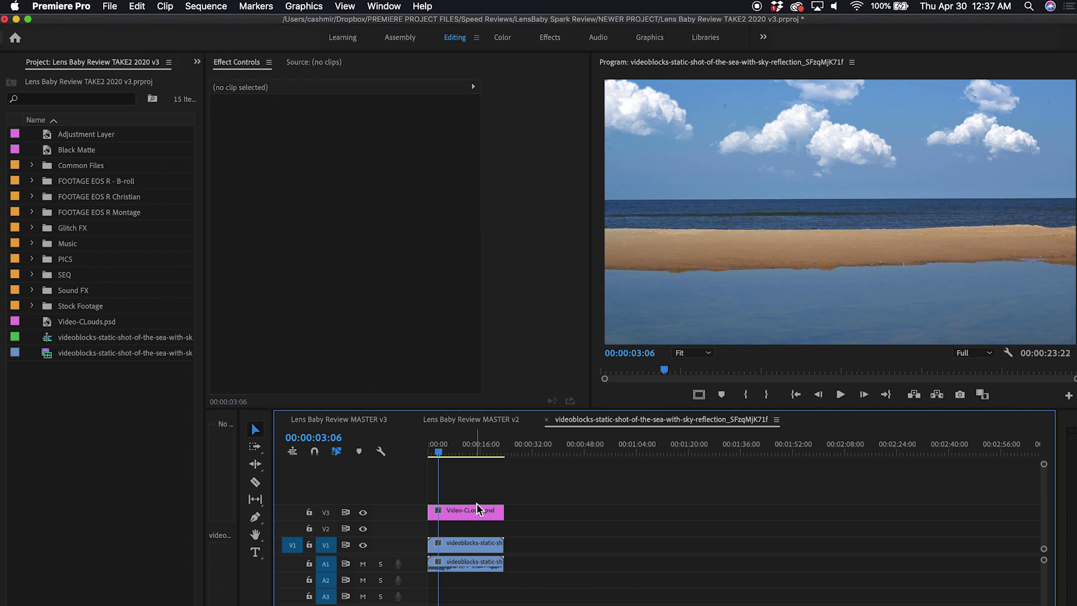
left_click(476, 512)
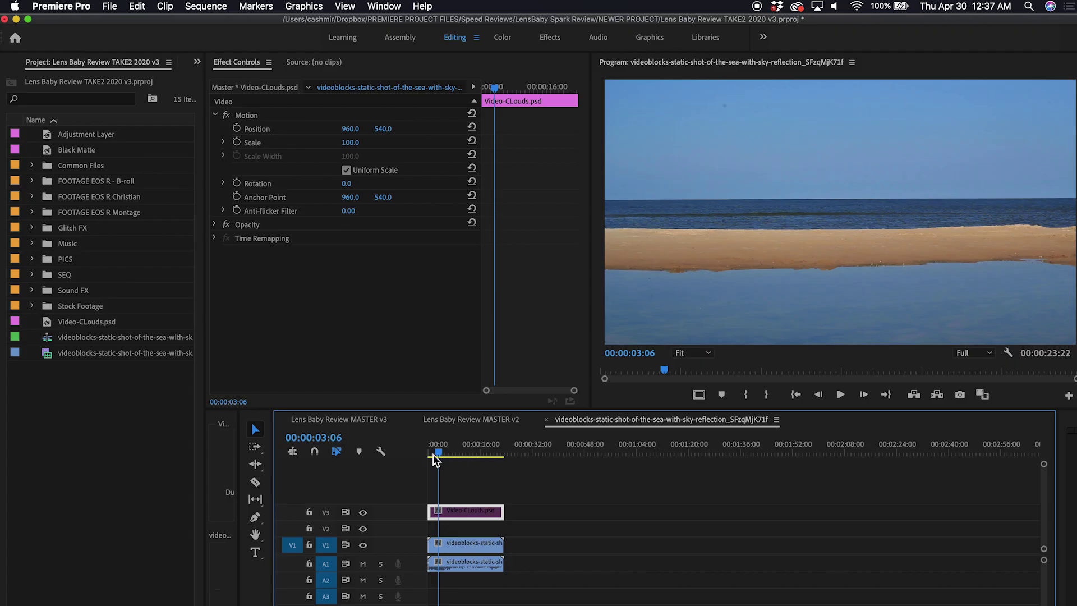
left_click(466, 482)
left_click(466, 512)
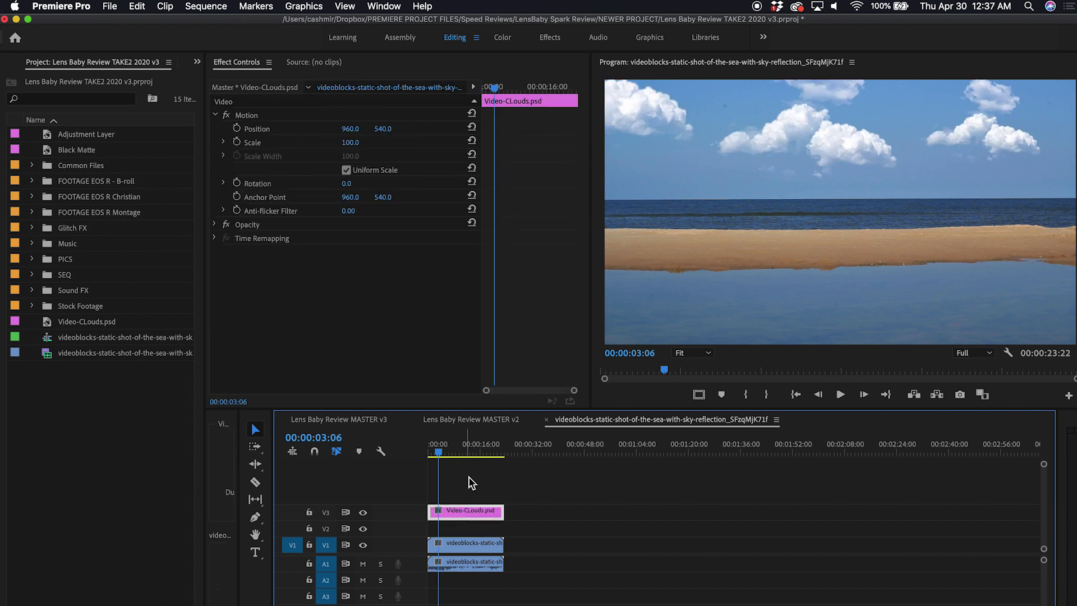
left_click(426, 449)
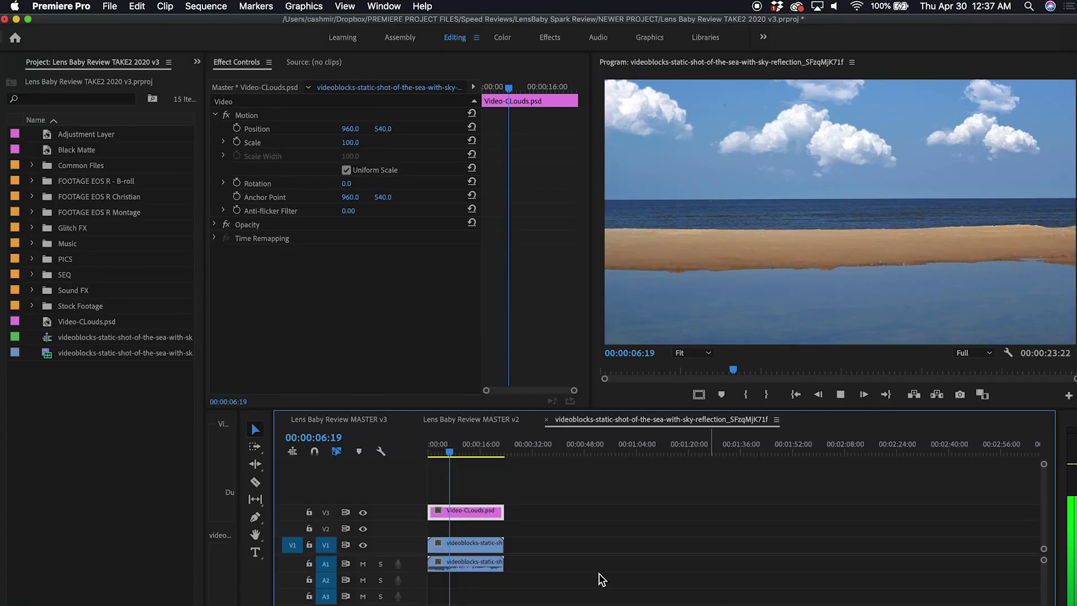
Add starting Position and Scale keyframes to the Video-CLouds.psd clip at 00:00:01:12
left_click_drag(455, 457, 435, 449)
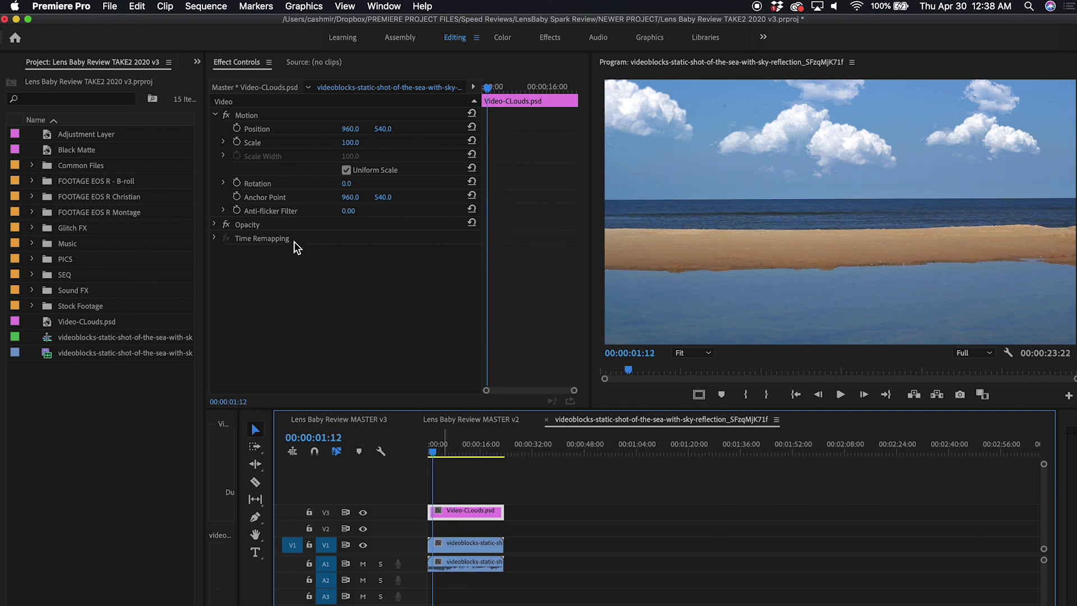
left_click(237, 129)
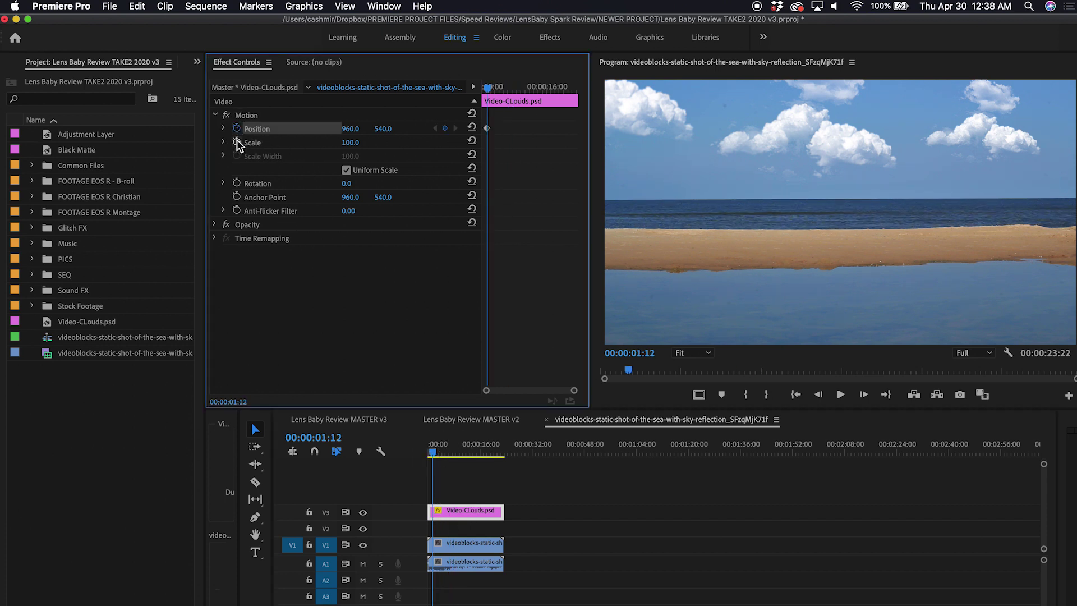
left_click(237, 142)
Add ending Scale and Position keyframes to the cloud clip at 00:00:21:11
left_click(498, 449)
left_click(446, 142)
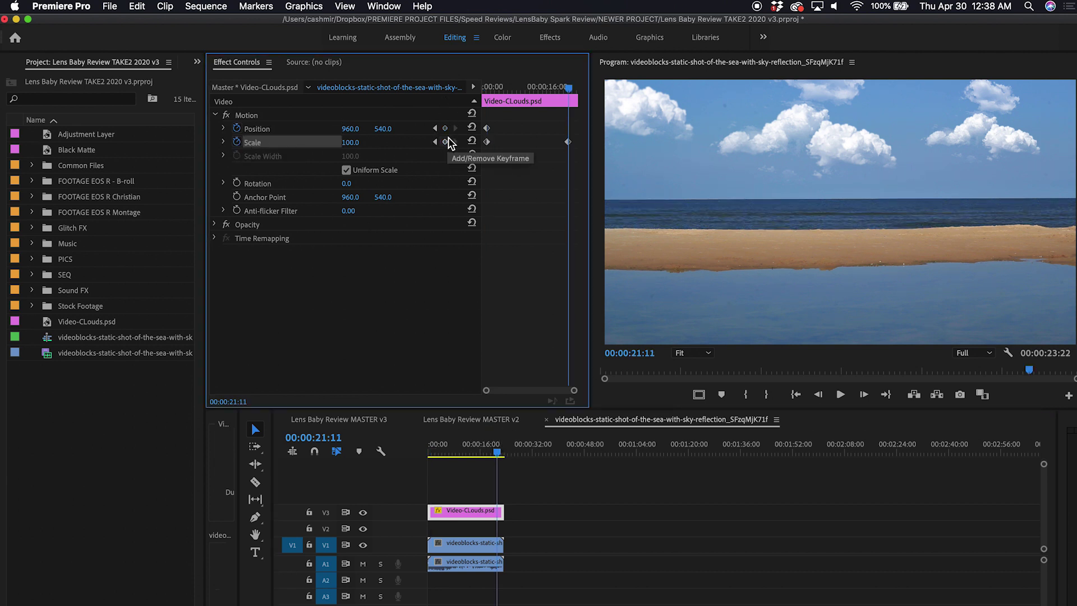
left_click(445, 128)
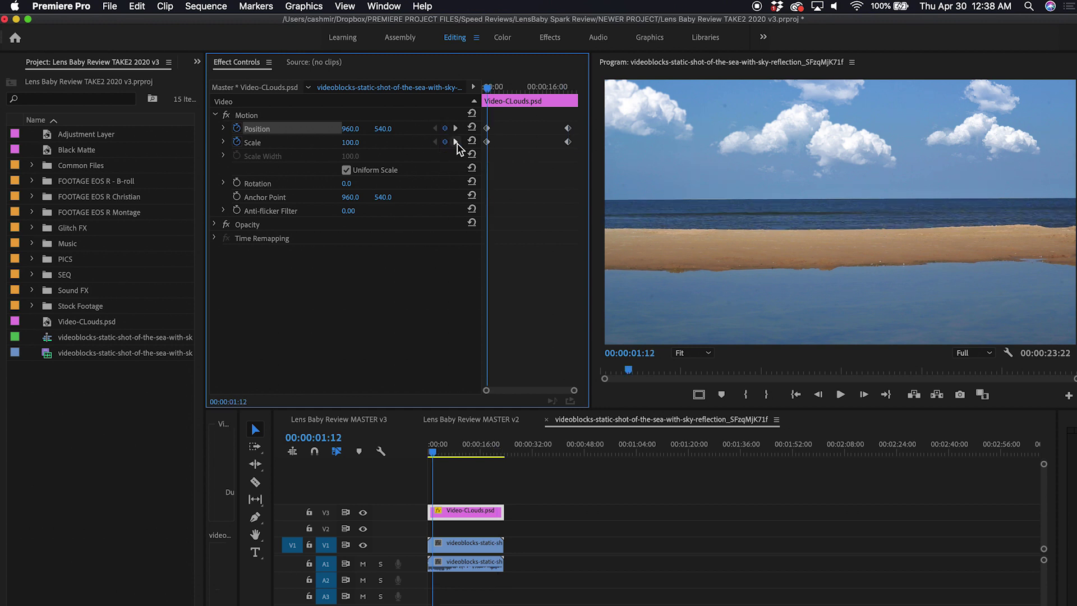
Shift the clouds left at the ending keyframe by setting the horizontal position to 745
left_click_drag(350, 129, 299, 129)
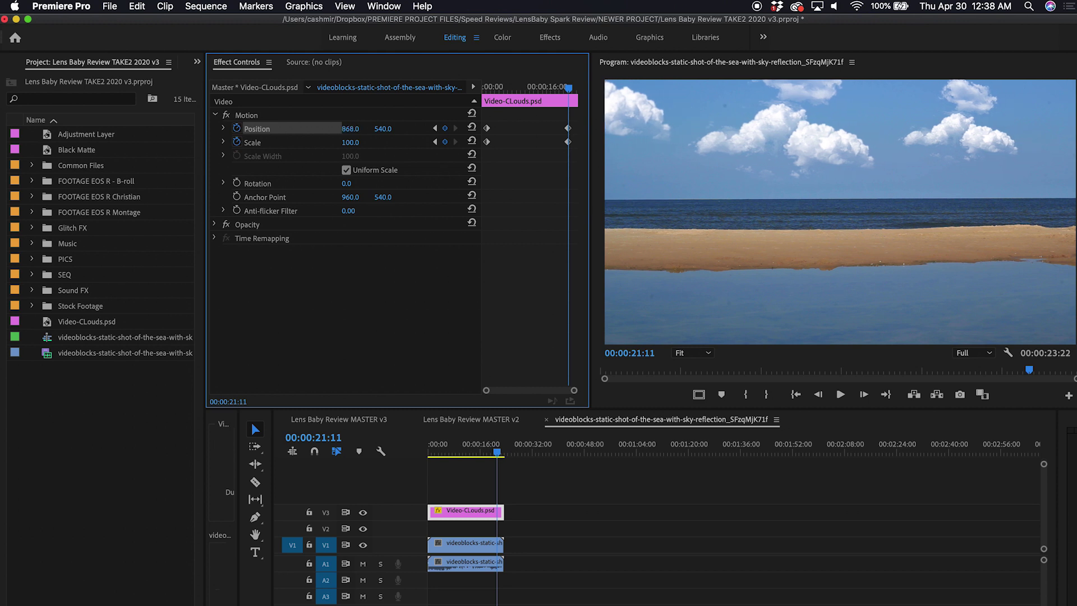
left_click_drag(464, 461, 433, 447)
left_click(457, 128)
Preview the drifting clouds full screen and compare the footage with the cloud clip disabled
key("ctrl+grave")
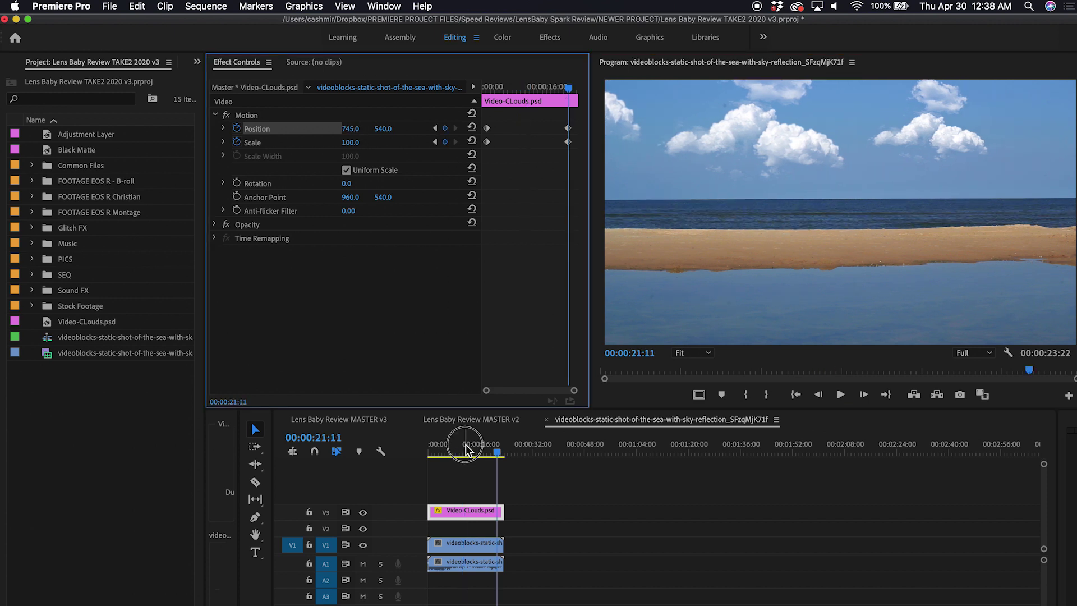
left_click_drag(465, 448, 440, 446)
key("ctrl+grave")
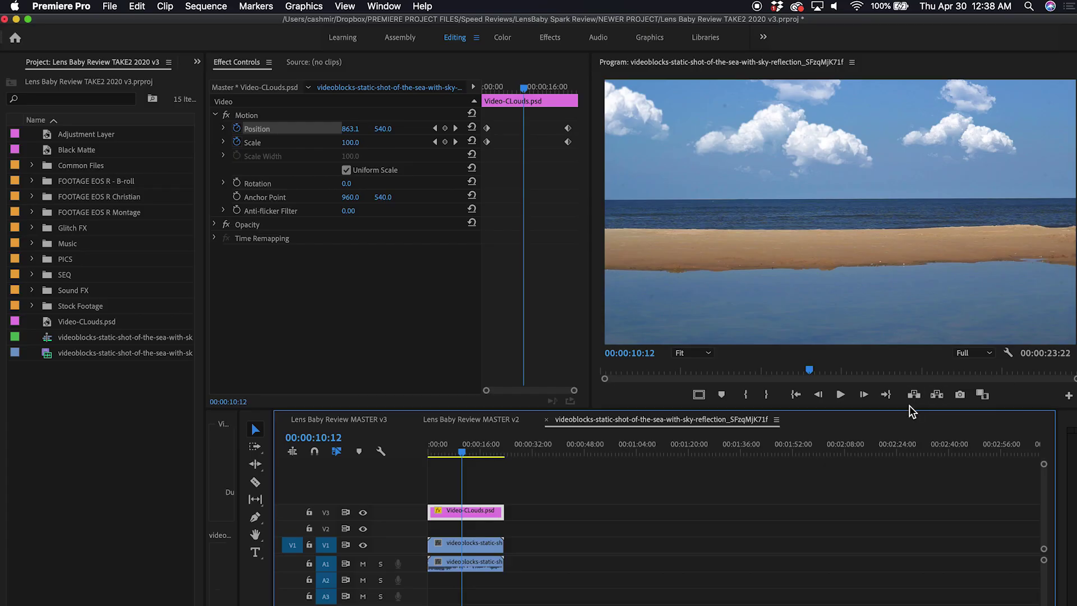
key("super+shift+e")
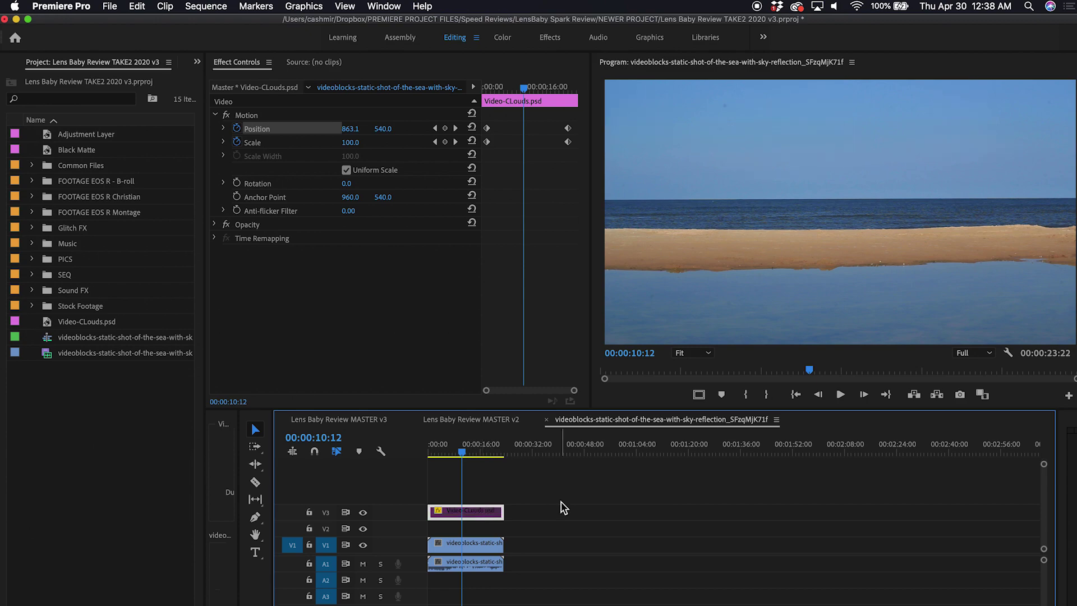
key("ctrl+grave")
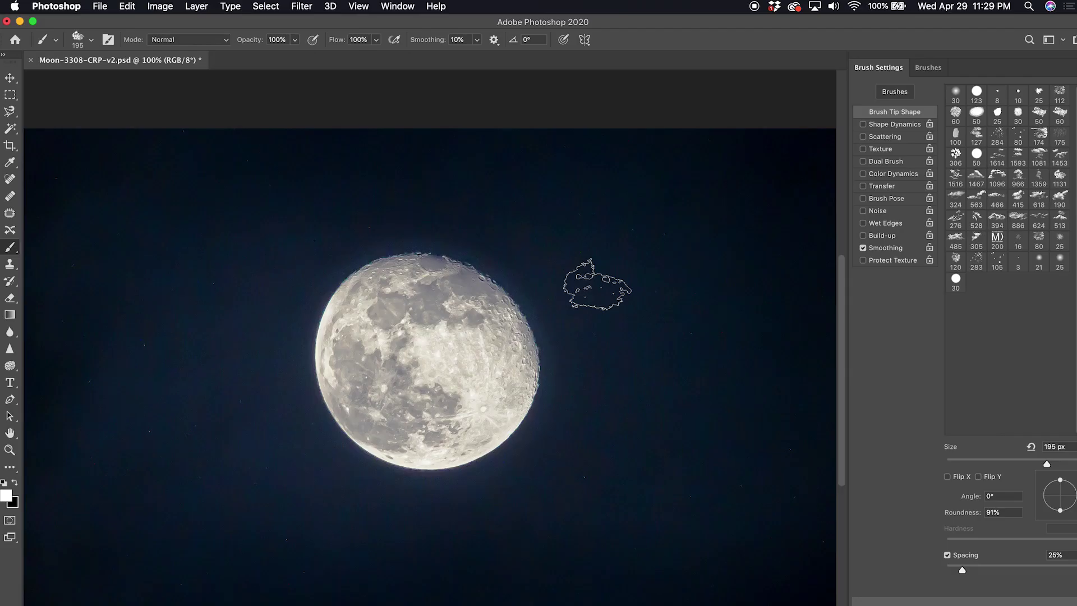
In Photoshop's moon photo, replace a 195 px test cloud with a 1000 px one over the moon's upper-right edge
left_click(597, 285)
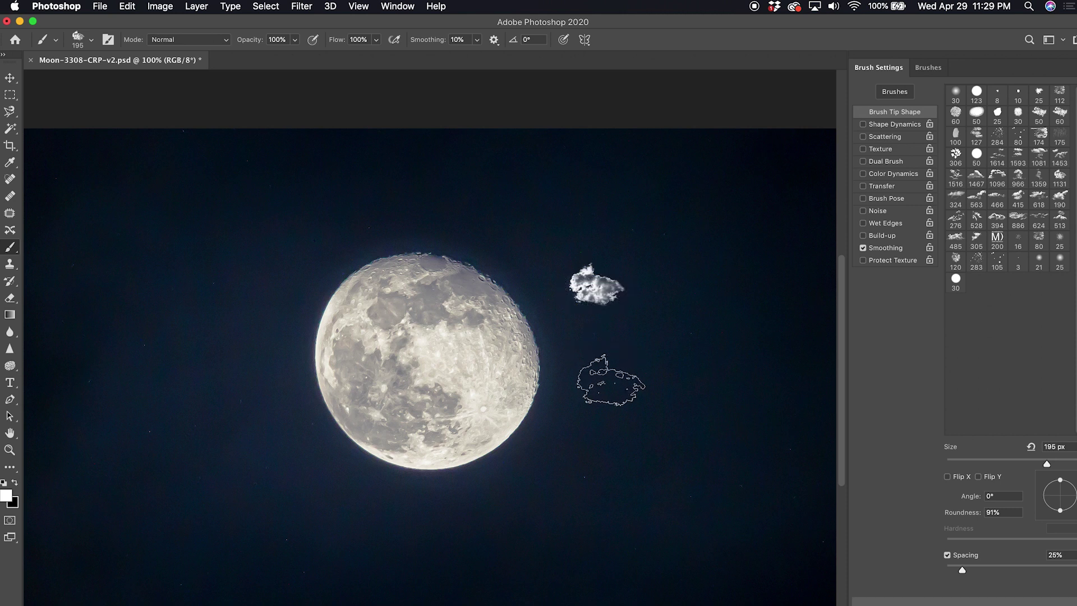
key("super+z")
key("bracketright")
key("bracketright")
key("bracketright")
key("bracketright")
key("bracketright")
key("bracketright")
key("bracketright")
key("bracketright")
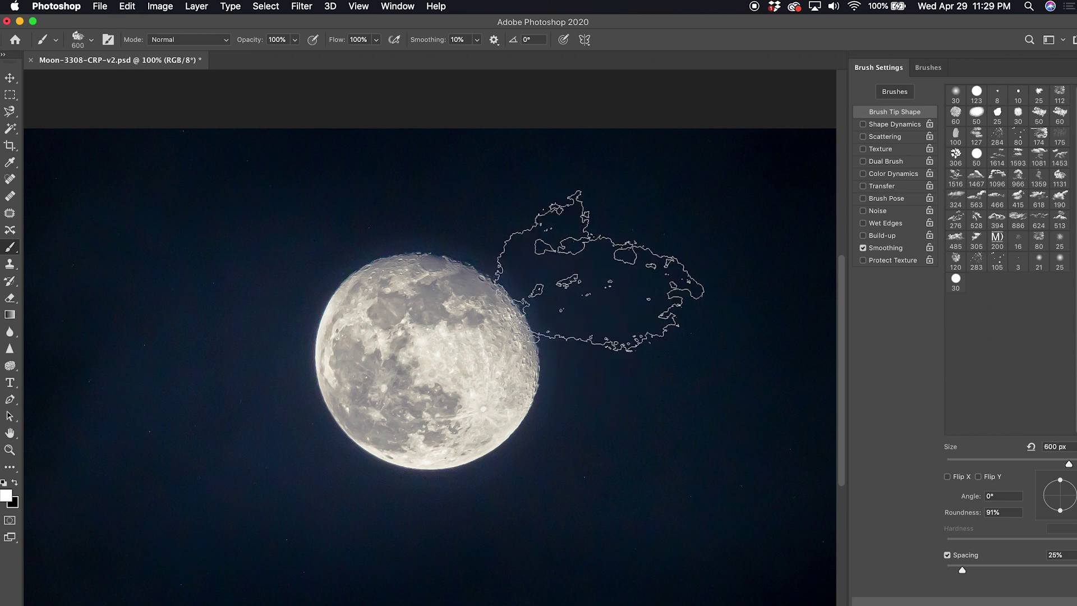
left_click(603, 269)
key("bracketright")
key("bracketright")
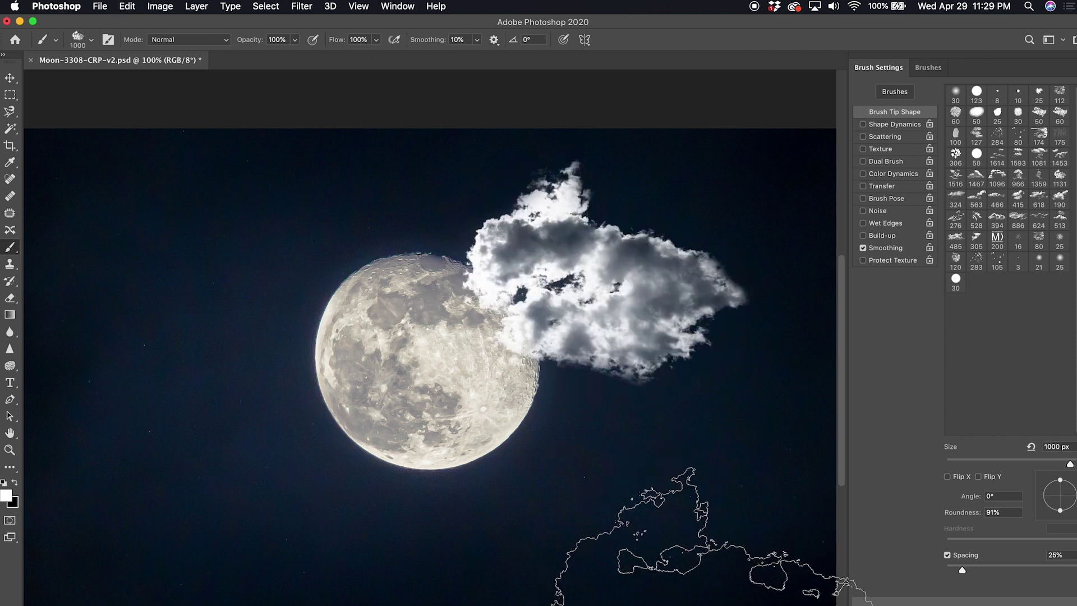
Try a 1000 px cloud at the moon's lower left, then replace it with one stamped using Flip X
left_click(268, 474)
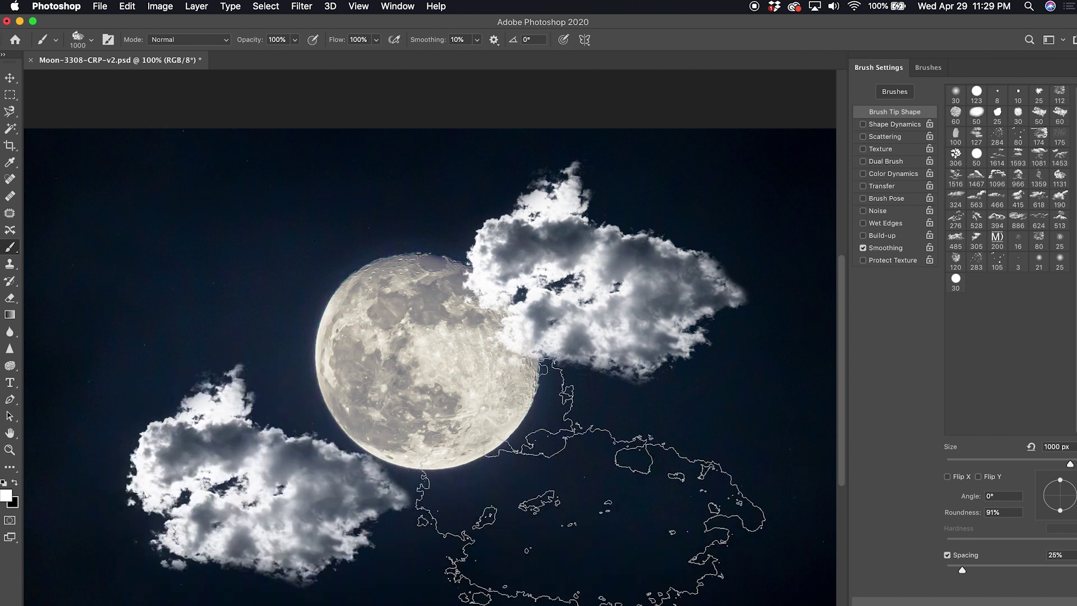
key("super+z")
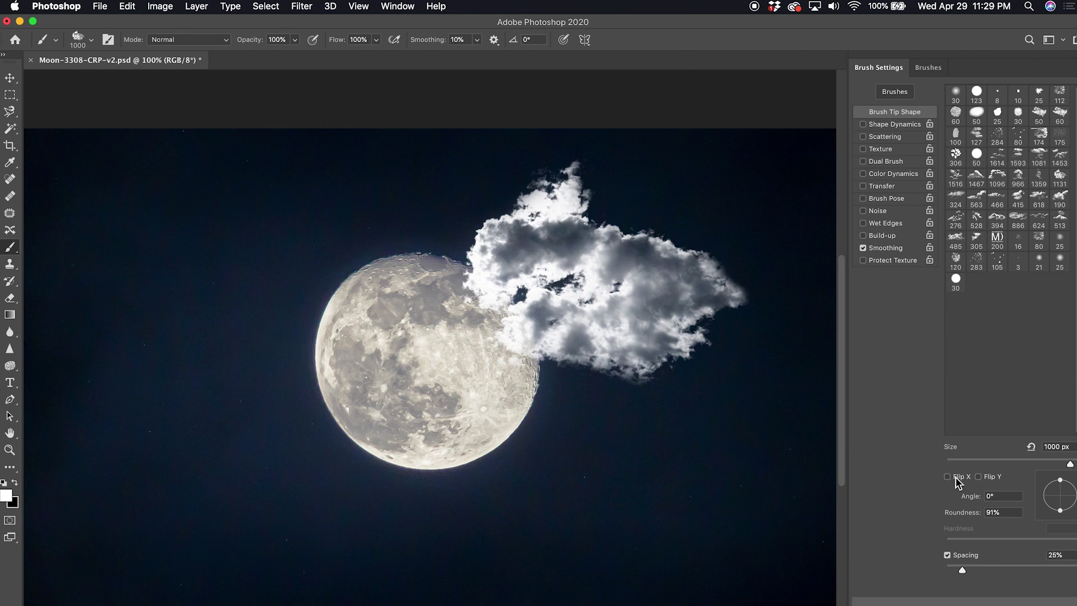
left_click(948, 478)
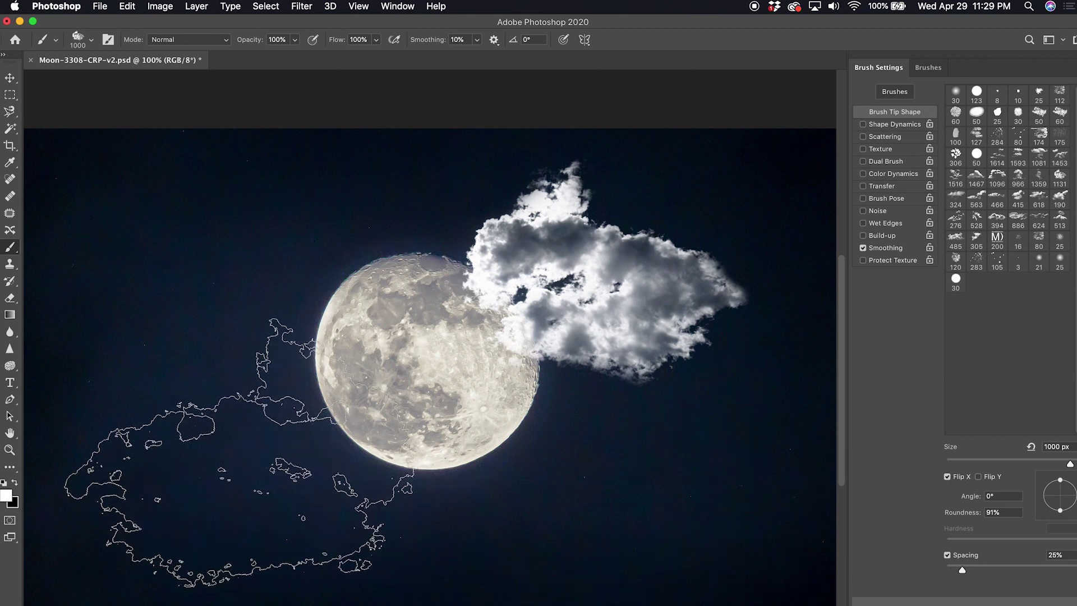
left_click(240, 456)
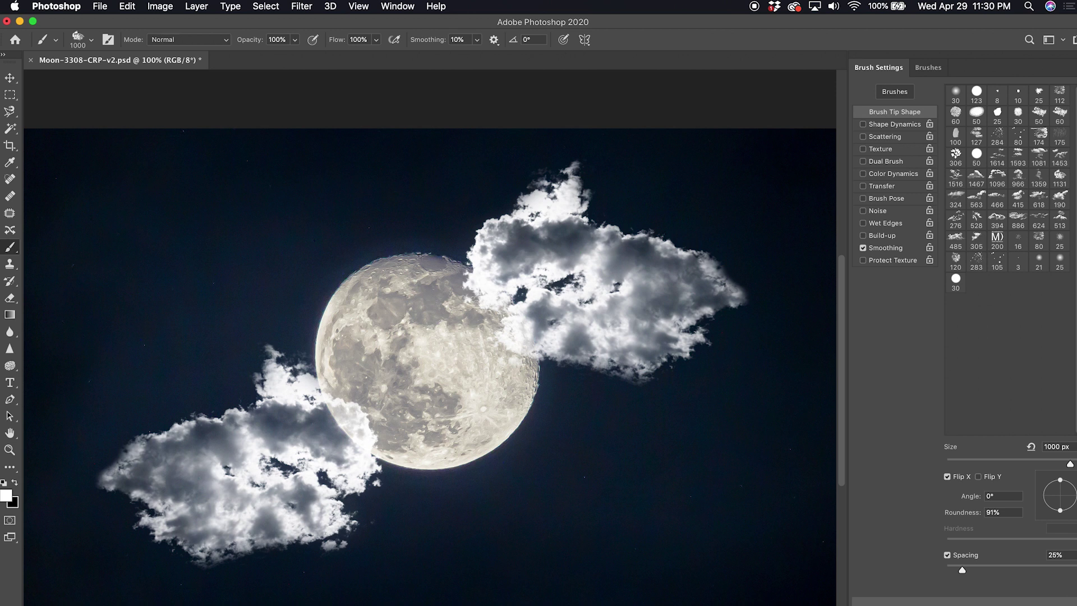
Replace the flipped cloud with a larger one stamped at 1600 px at the moon's lower left
key("super+z")
key("bracketright")
key("bracketright")
key("bracketright")
key("bracketright")
key("bracketright")
key("bracketright")
left_click(196, 443)
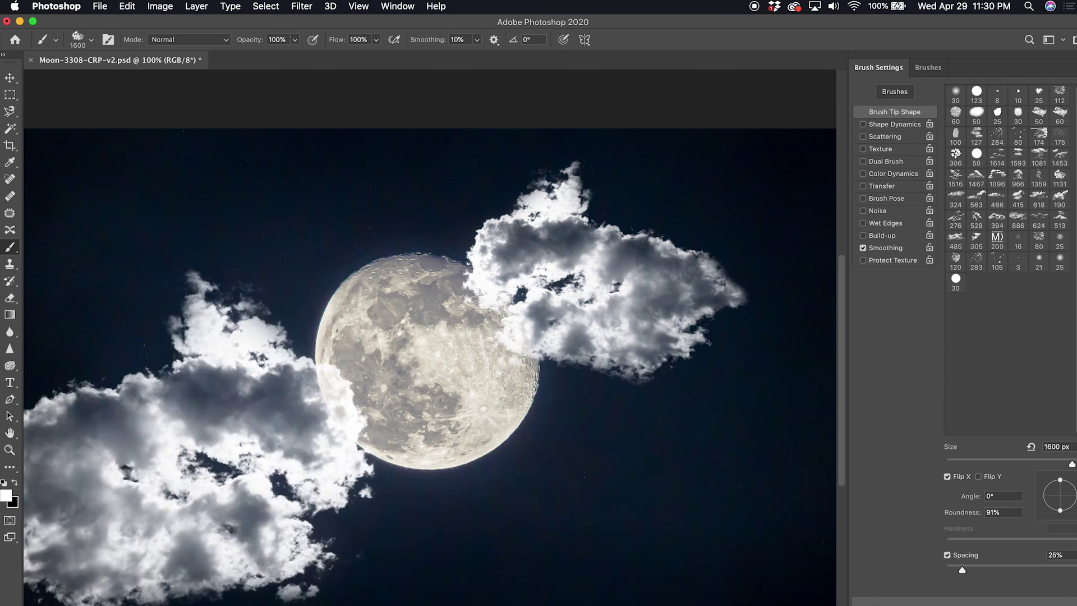
Undo the 1600 px cloud and try the 1467 px cloud brush tip at the moon's lower left
key("super+z")
left_click(977, 202)
left_click(977, 176)
left_click(236, 417)
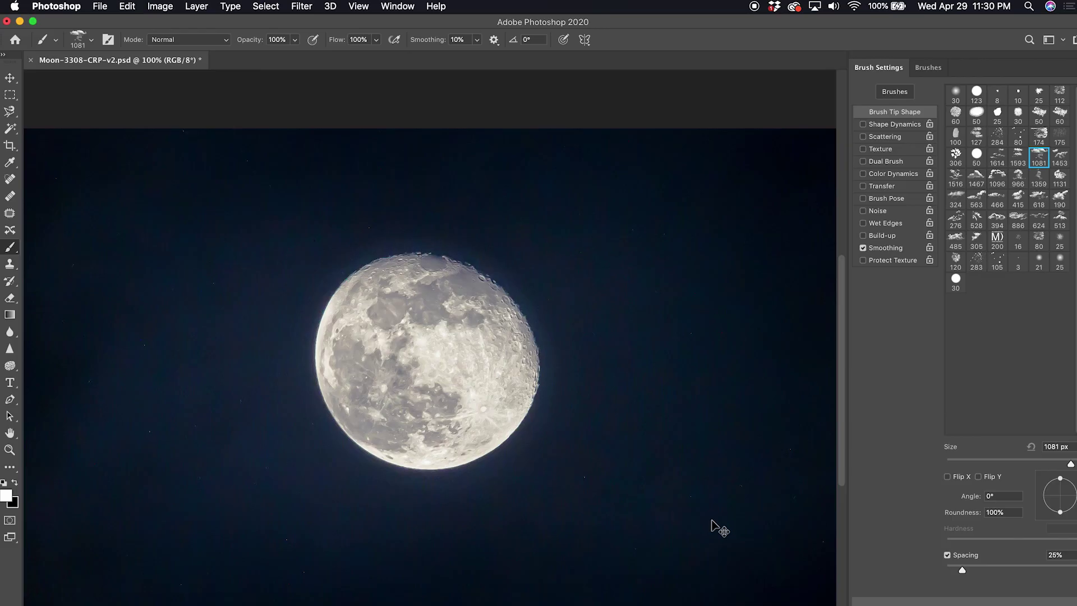
Stamp a 1081 px cloud at the moon's upper right and, with the 324 tip enlarged to about 1300 px, another at its lower left
left_click(596, 288)
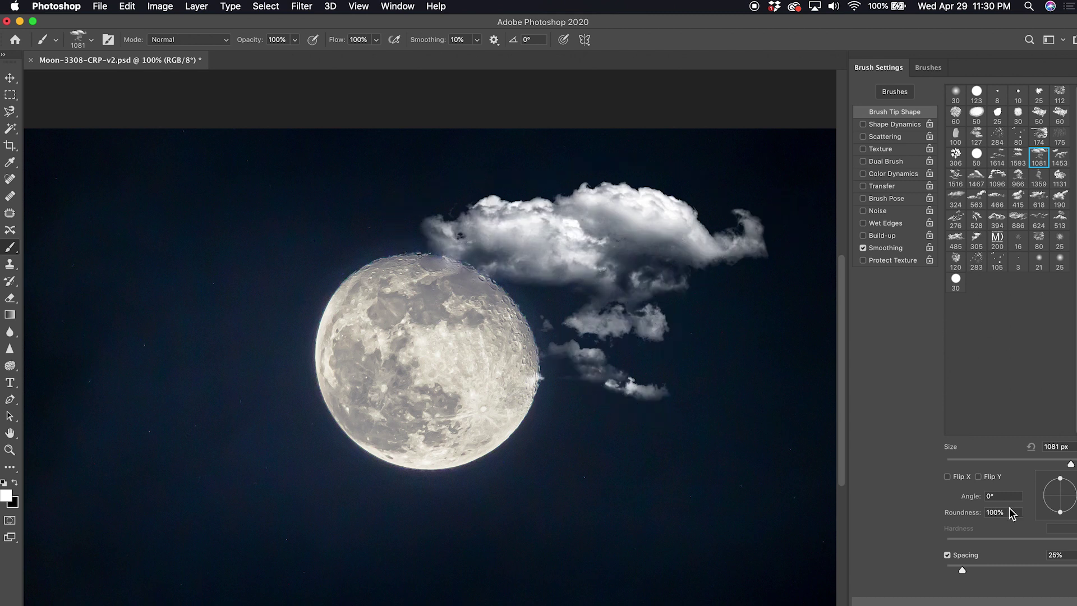
left_click(955, 197)
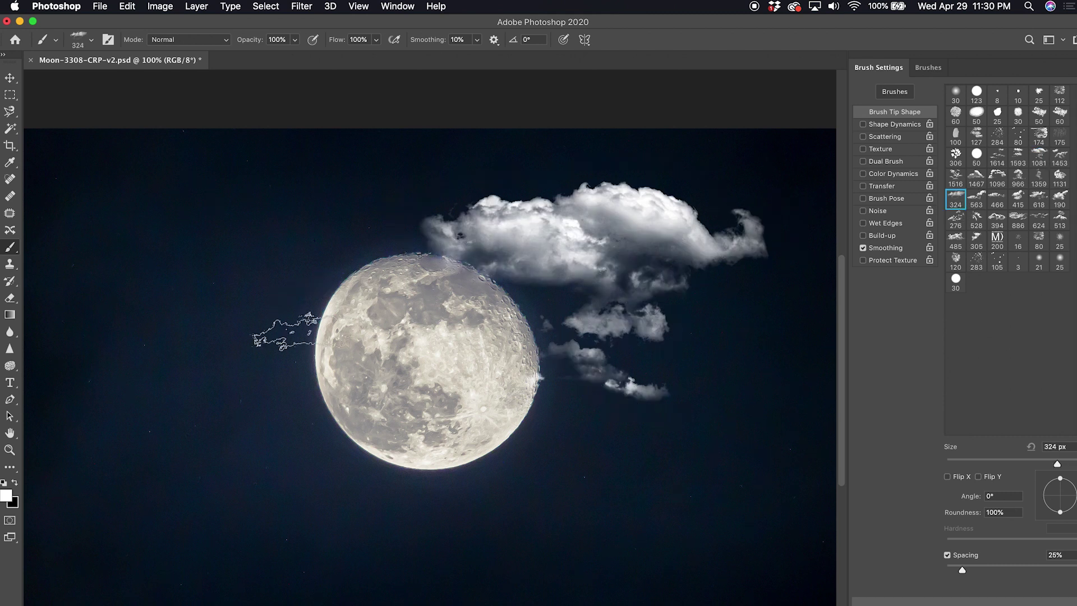
key("bracketright")
key("bracketright")
key("bracketright")
key("bracketright")
key("bracketright")
key("bracketright")
key("bracketright")
key("bracketright")
key("bracketright")
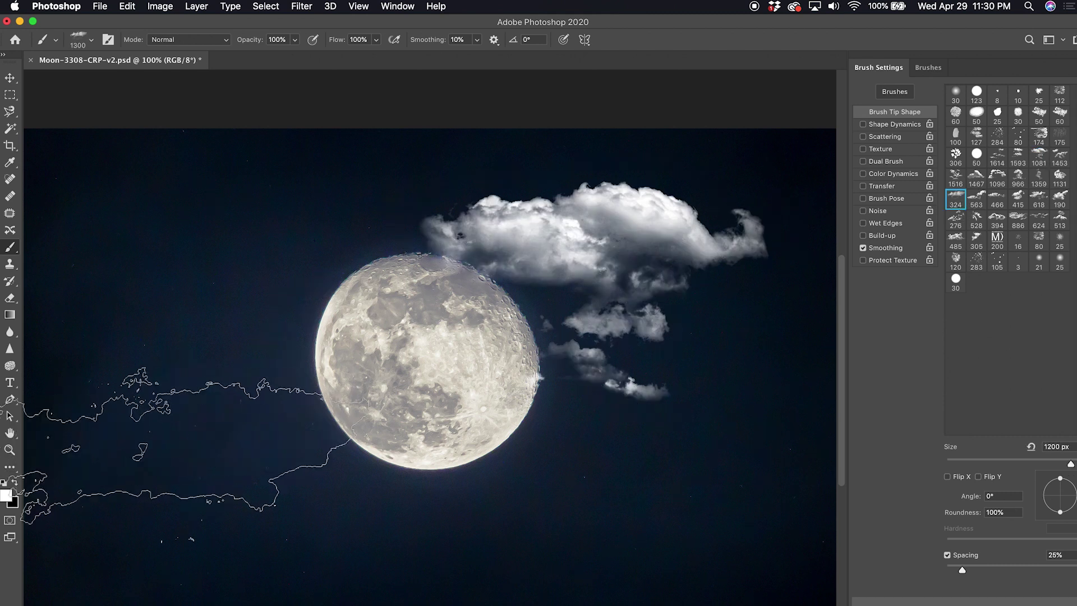
left_click(126, 449)
Enlarge the same cloud brush to about 1800 px and stamp it across the moon's lower-left edge
key("bracketright")
key("bracketright")
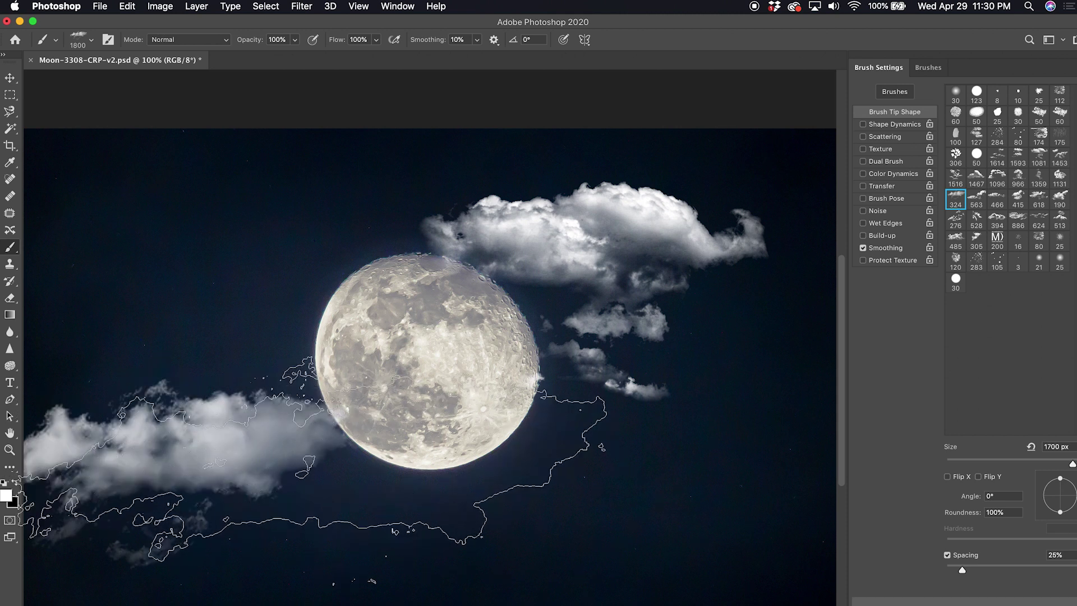
key("bracketright")
key("bracketright")
key("bracketright")
left_click(314, 472)
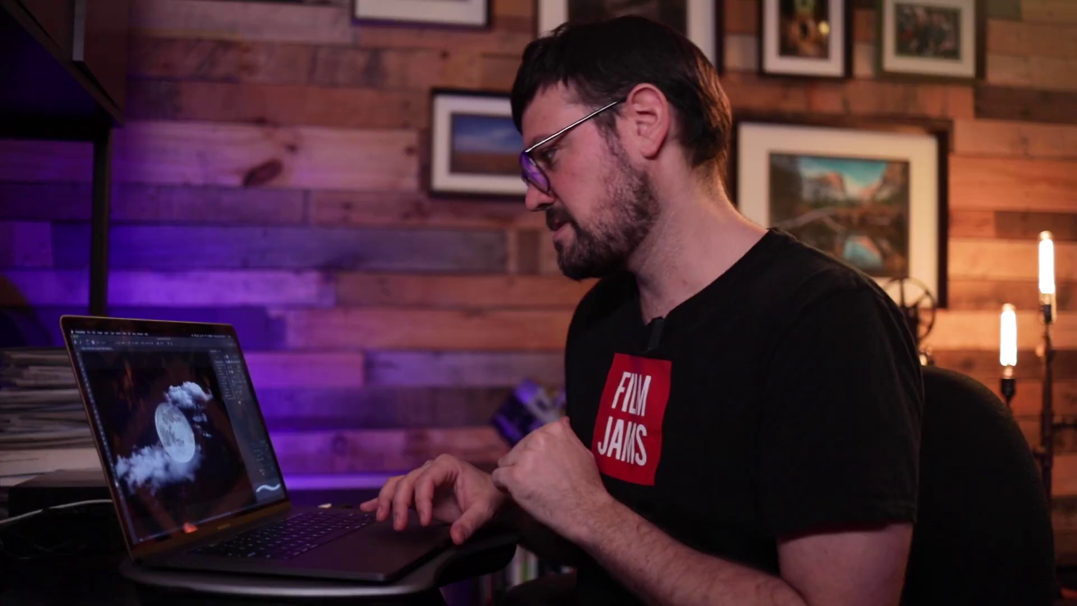